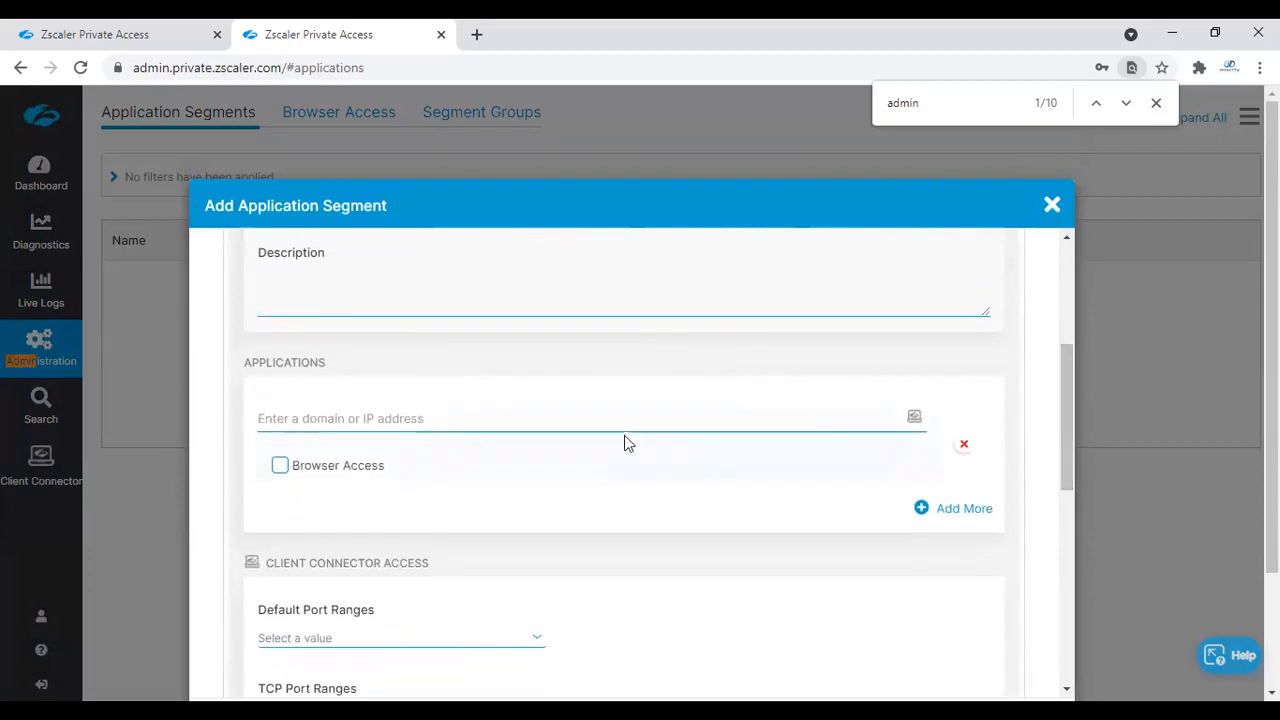
- Set the segment's application domain to *.itzecurity.com and its first TCP port range to 80–80
text(*)
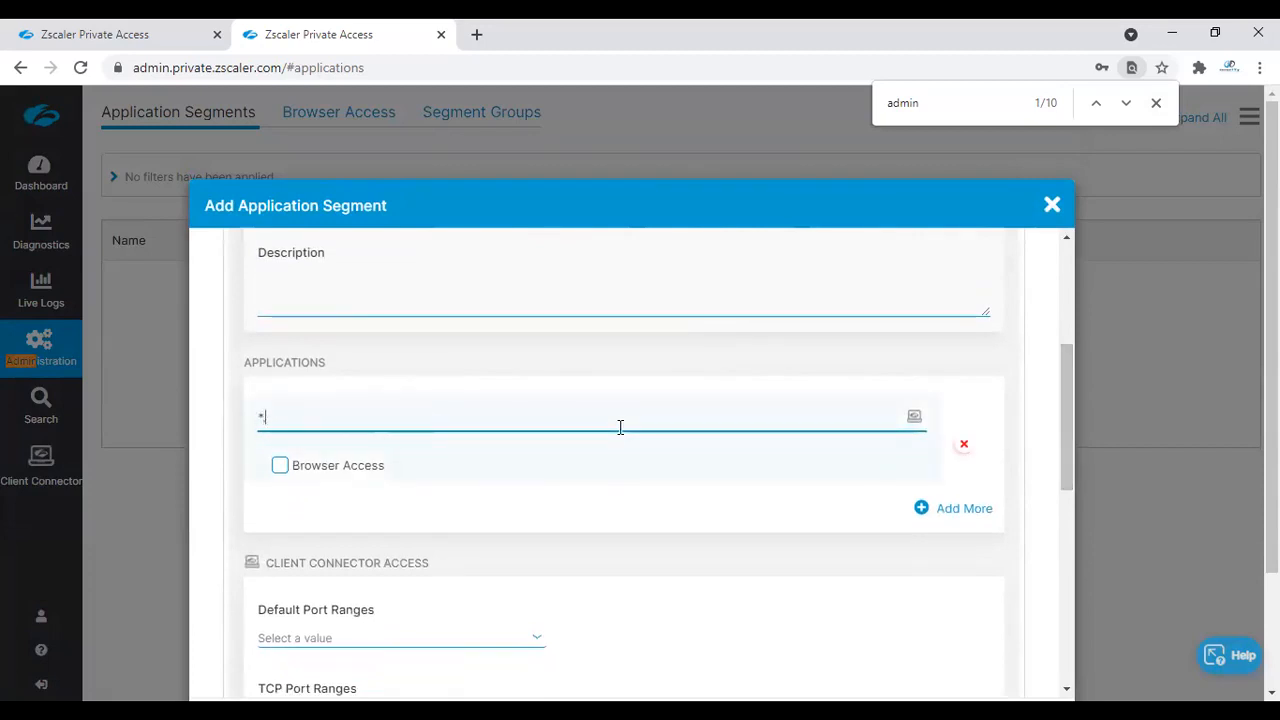
text(.zscitzecurity.com)
drag(1074, 388, 1066, 468)
click(396, 471)
text(80)
key(Tab)
text(80)
- Add a second TCP port range of 443–443 and continue to the segment group stage
click(935, 502)
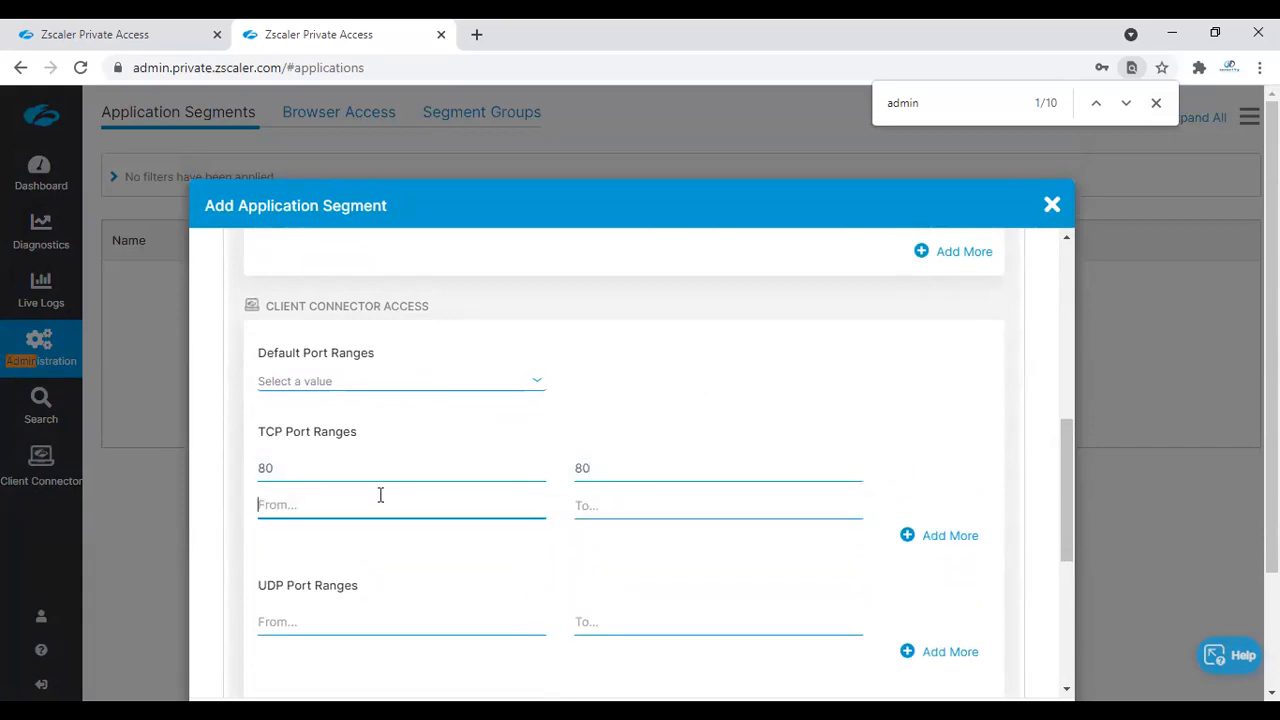
text(443)
key(Tab)
text(44)
drag(1061, 491, 1068, 667)
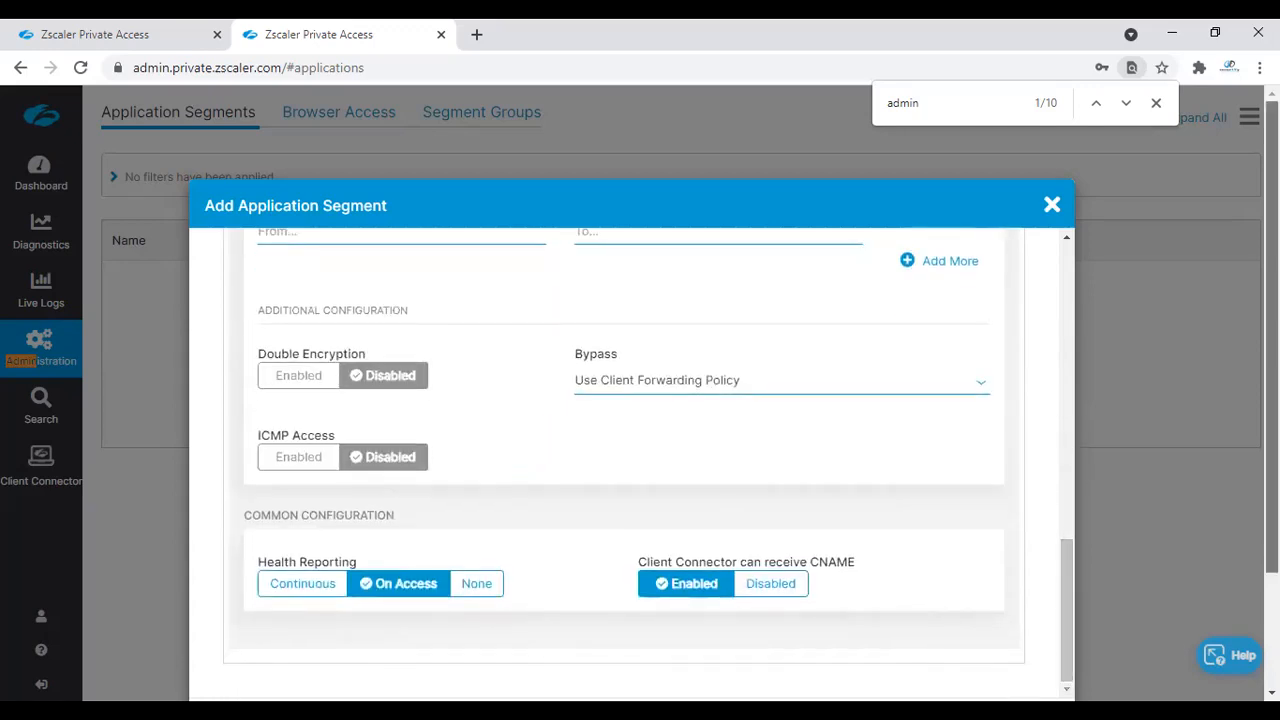
scroll(1068, 667, down, 2)
click(238, 617)
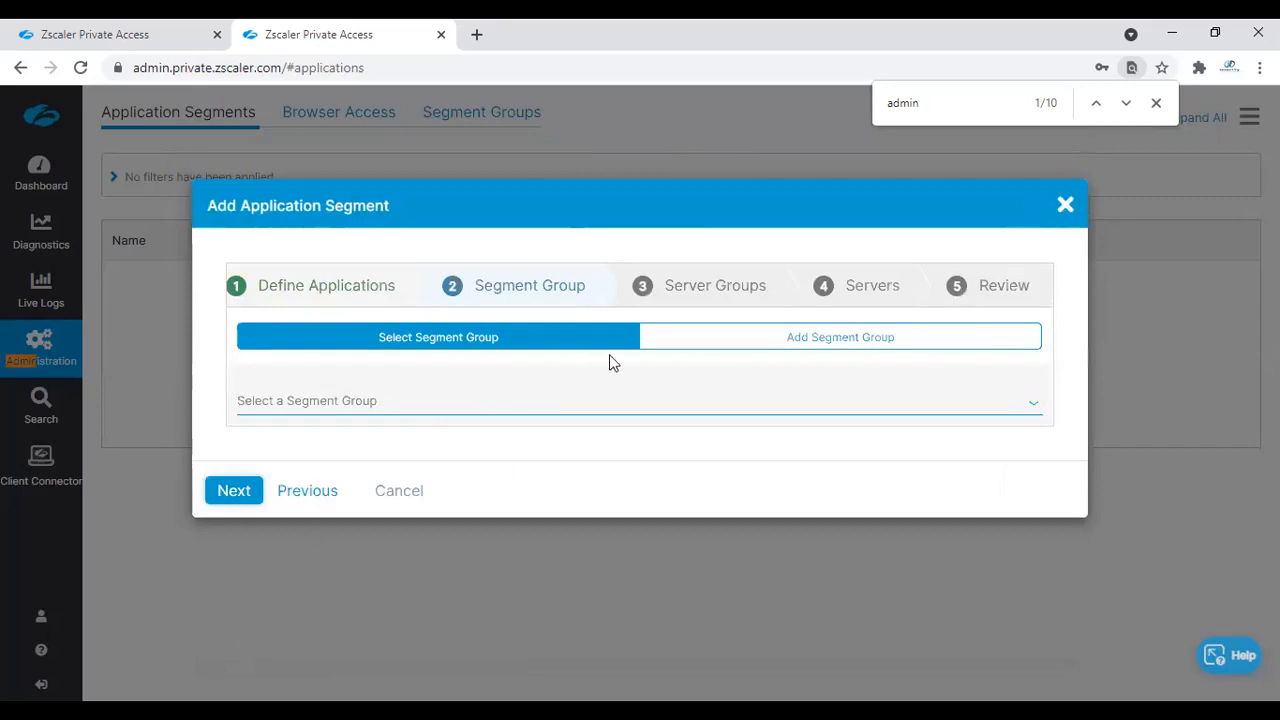
- Add a new segment group named Amb-servers for the application segment and continue to the server groups
click(457, 413)
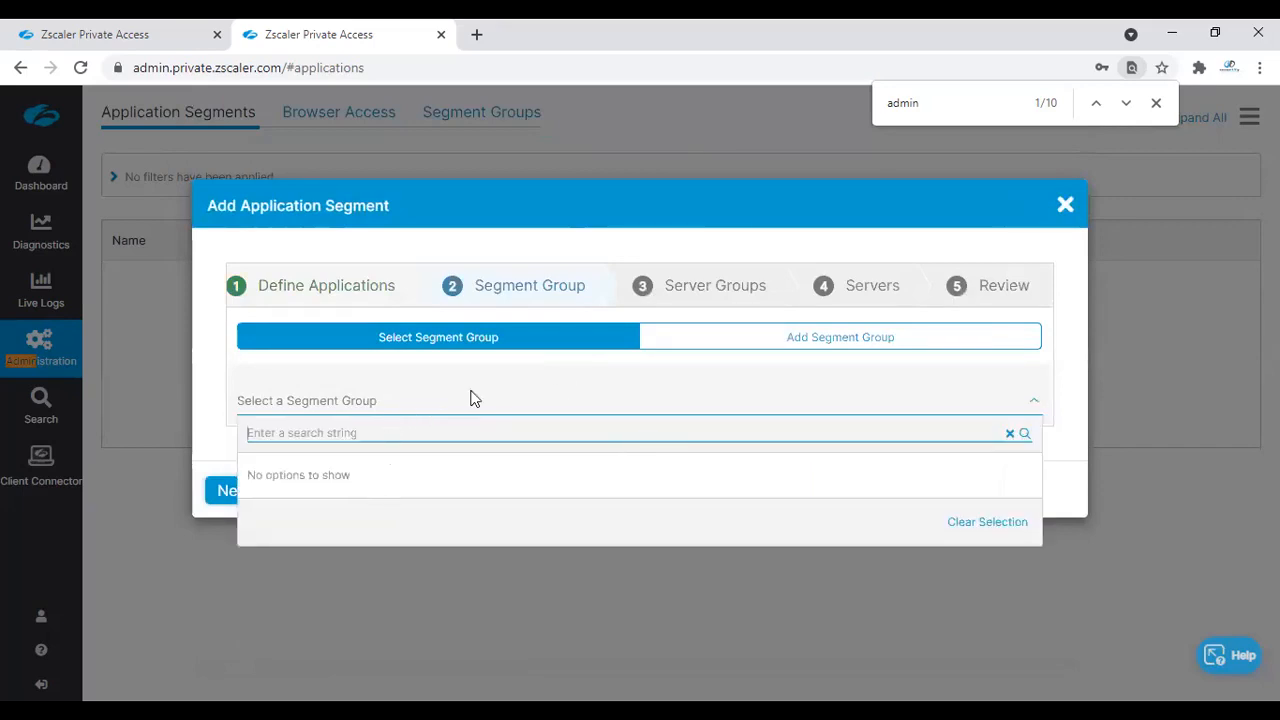
click(843, 348)
click(831, 346)
click(508, 423)
text(Amb-server)
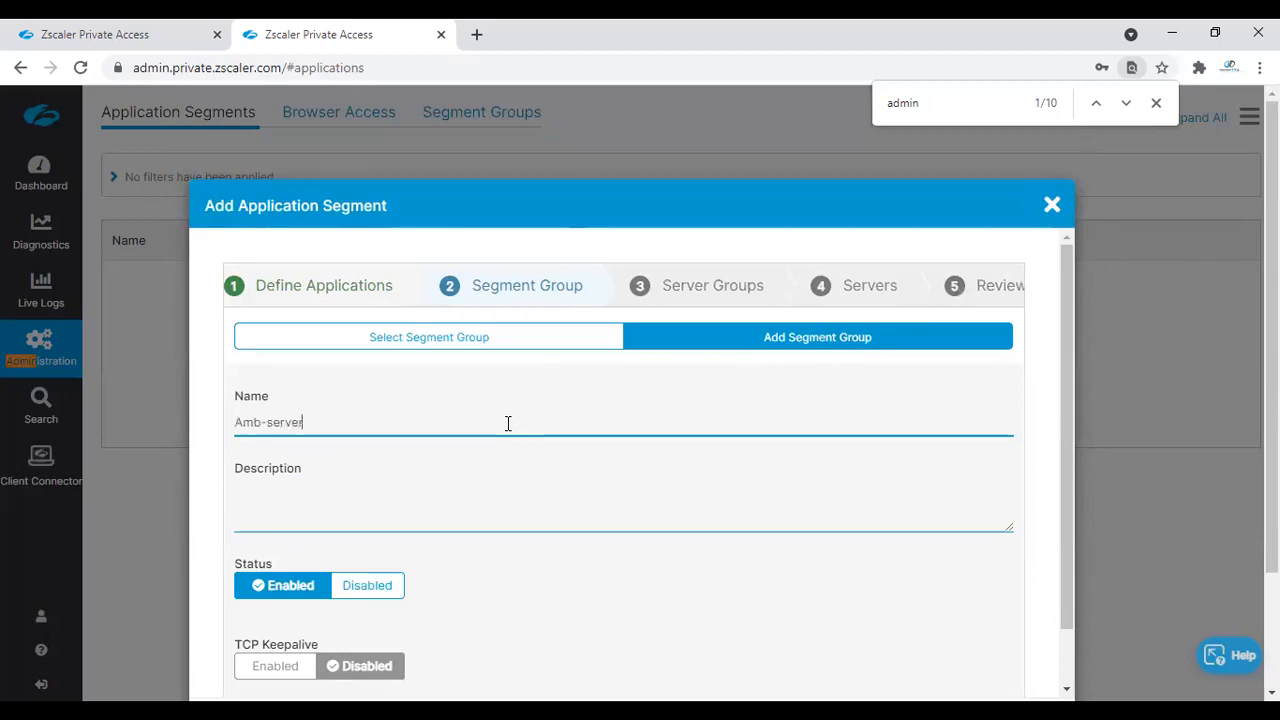
text(s)
drag(1066, 335, 1074, 555)
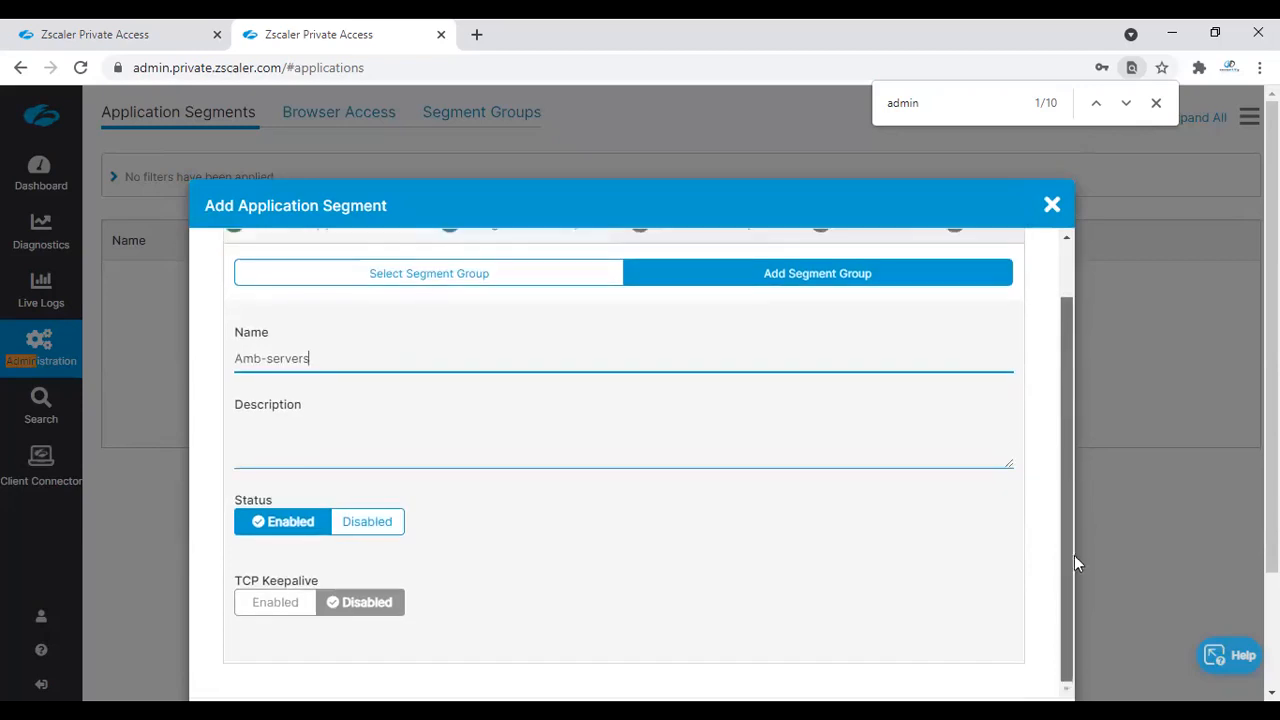
scroll(380, 470, down, 2)
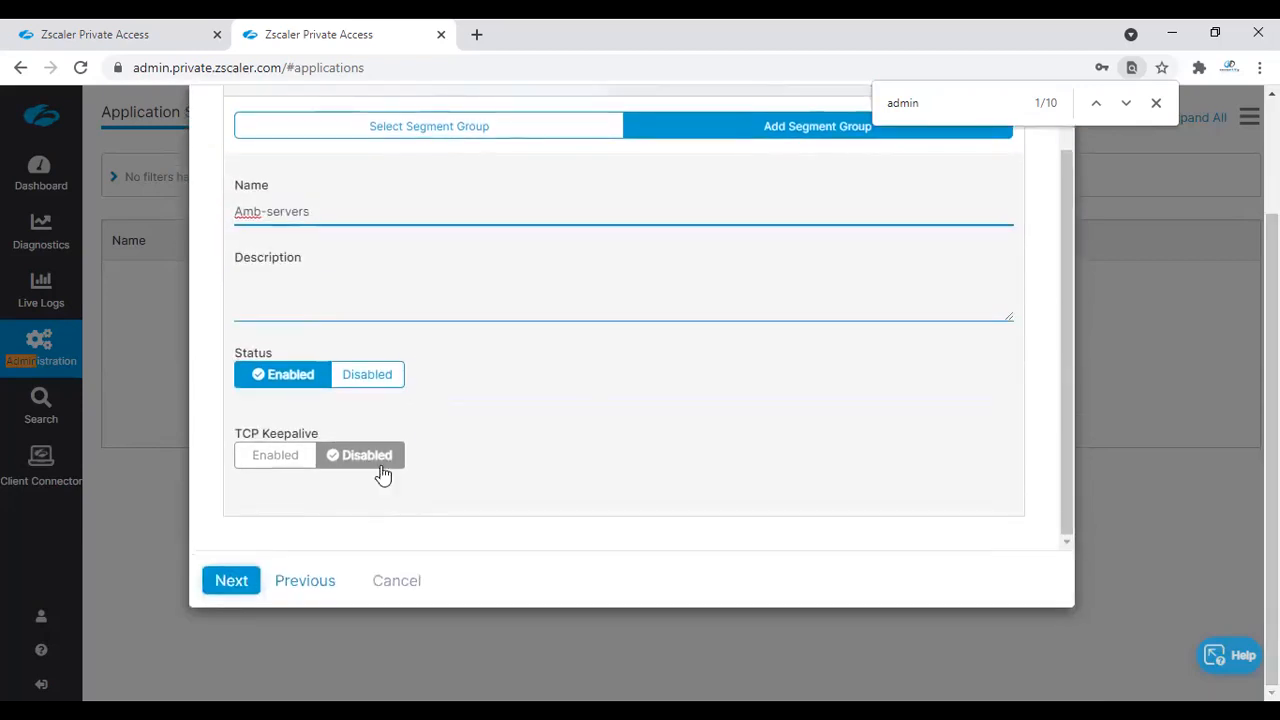
click(224, 585)
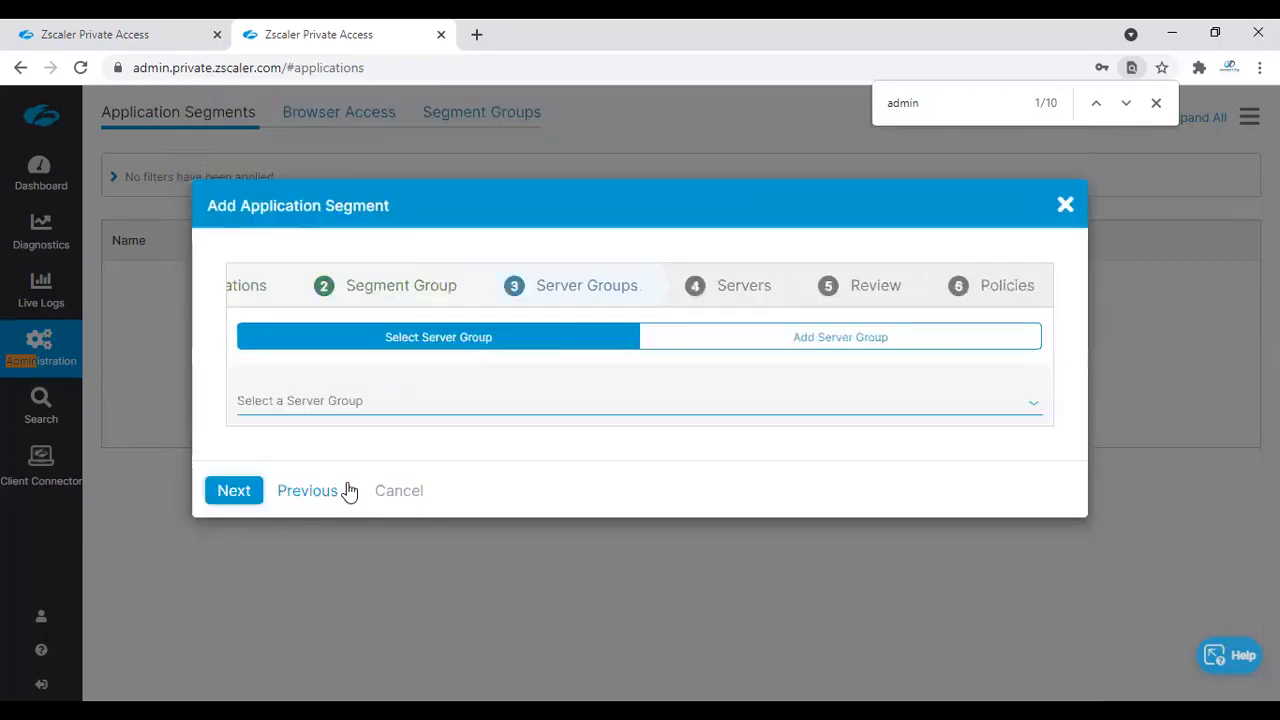
- Add a new server group named Amb-server-grp for the application segment
click(692, 344)
click(455, 414)
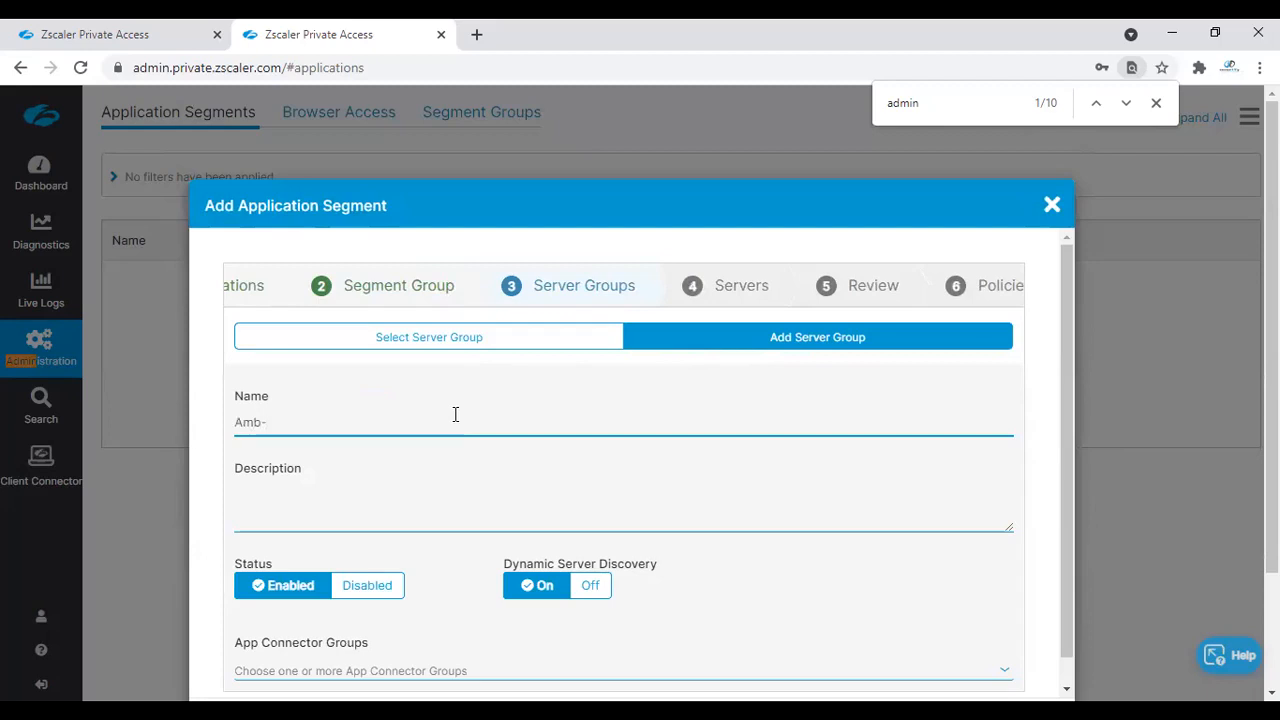
text(Amb-server-grp)
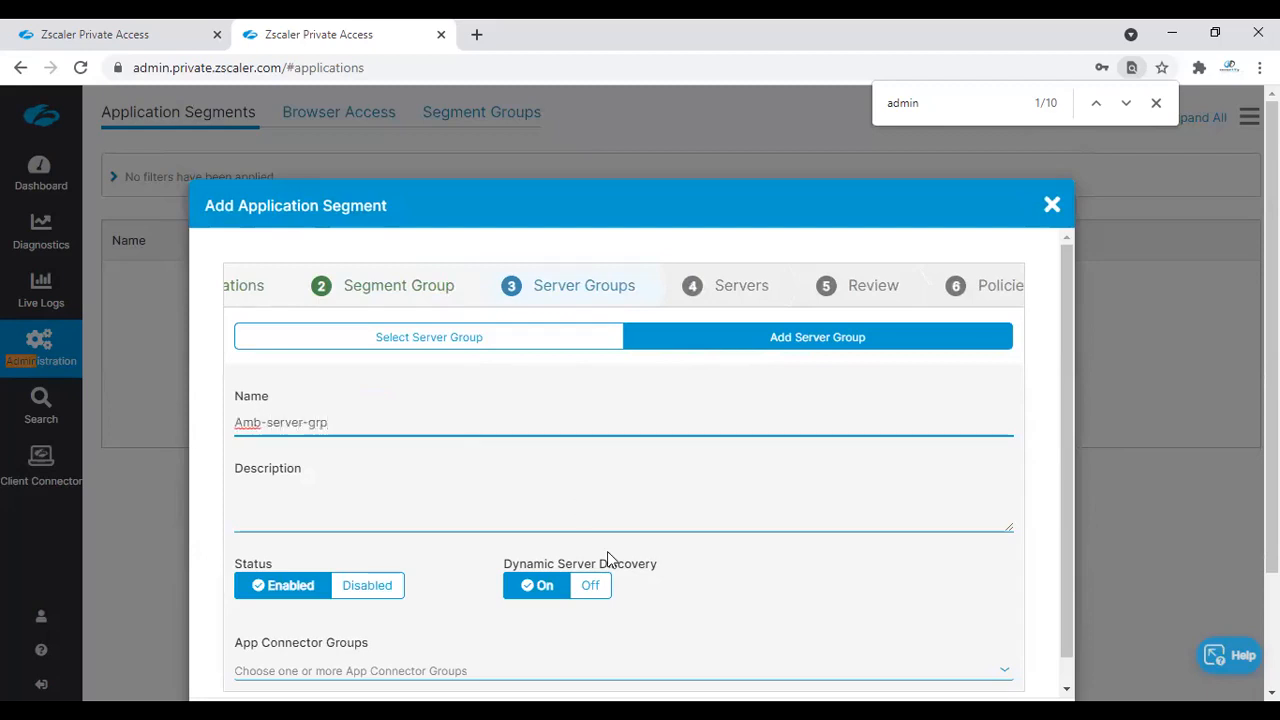
scroll(1147, 432, down, 3)
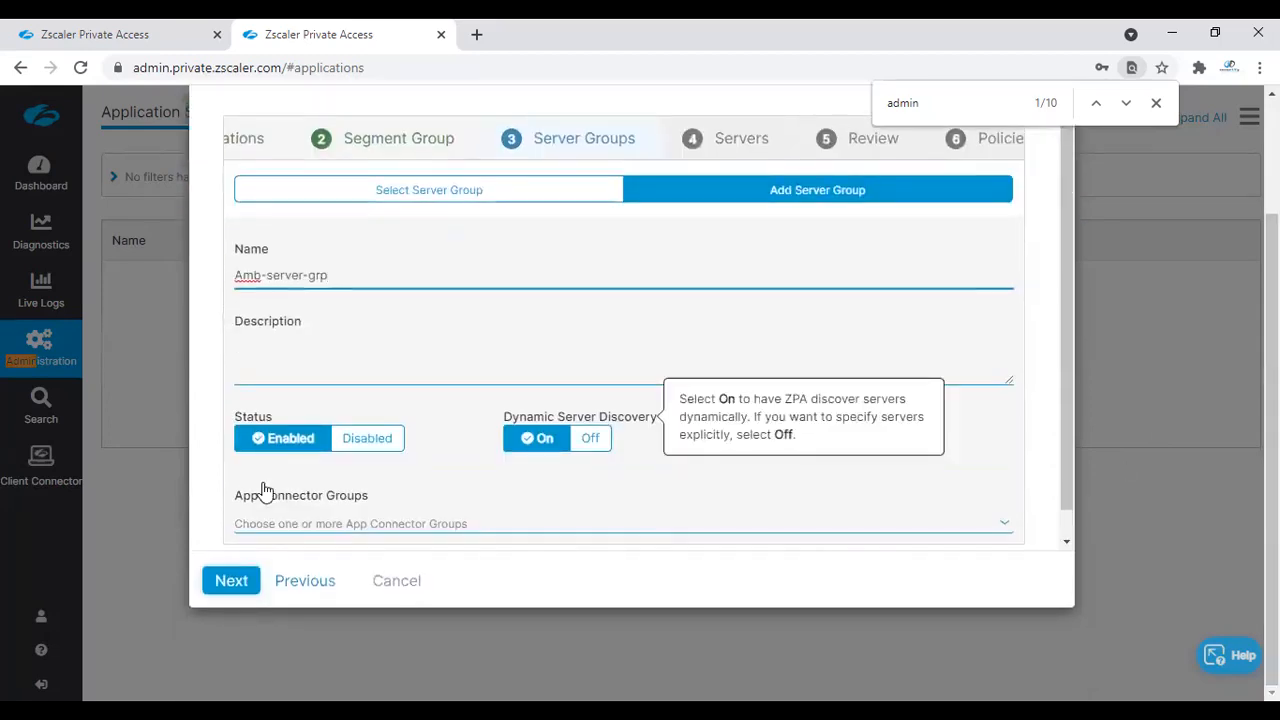
click(242, 583)
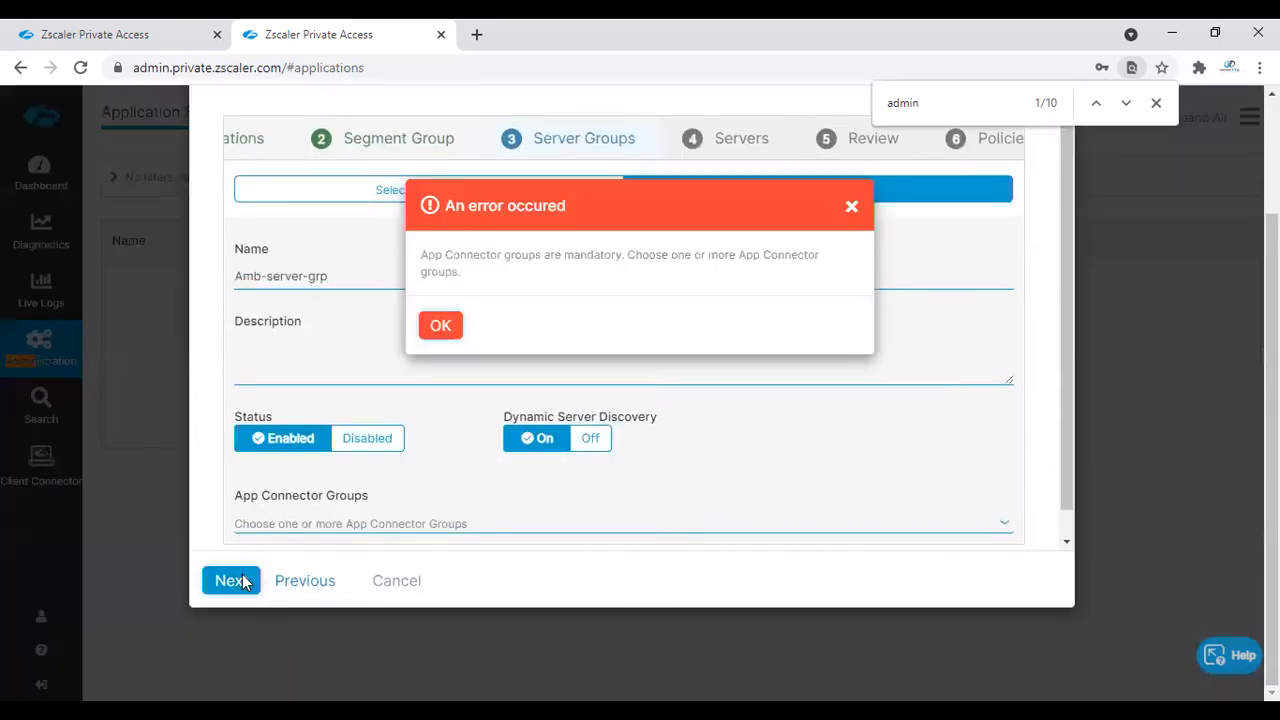
- Assign Ambattur_connectorGrp as the server group's app connector group, and save the application segment without editing any policy
click(440, 327)
click(334, 520)
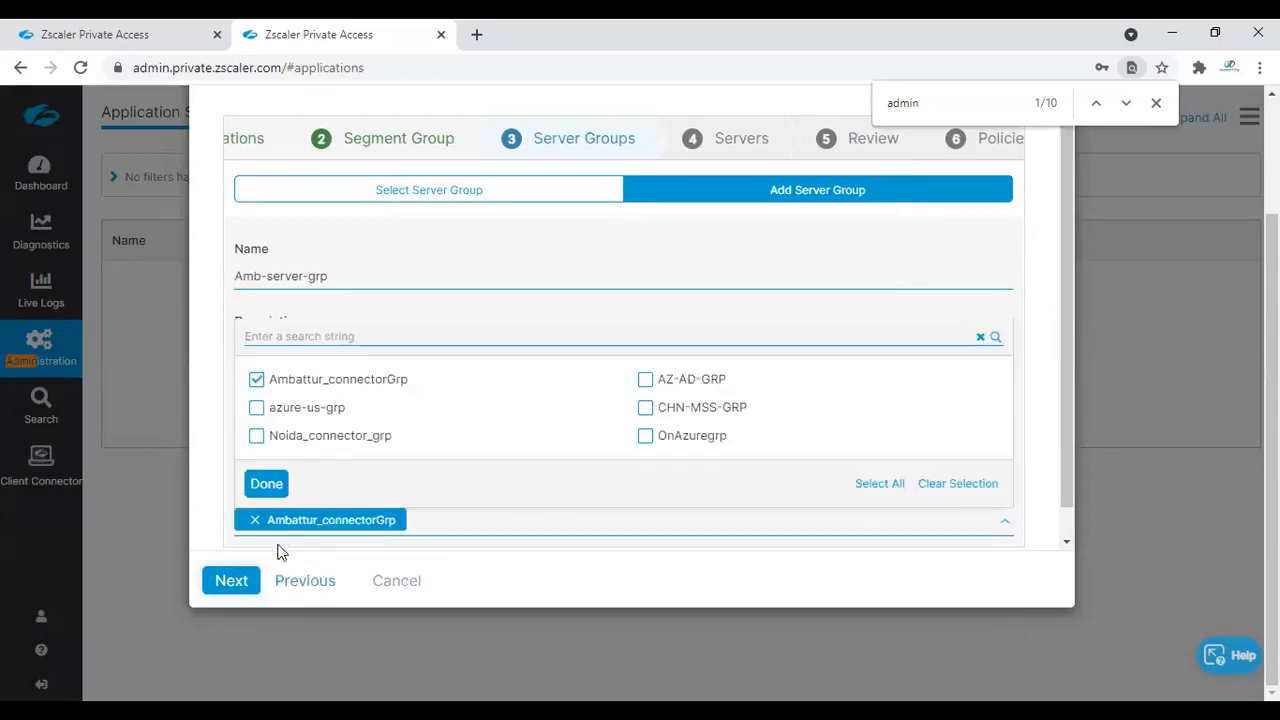
click(233, 581)
right_click(236, 585)
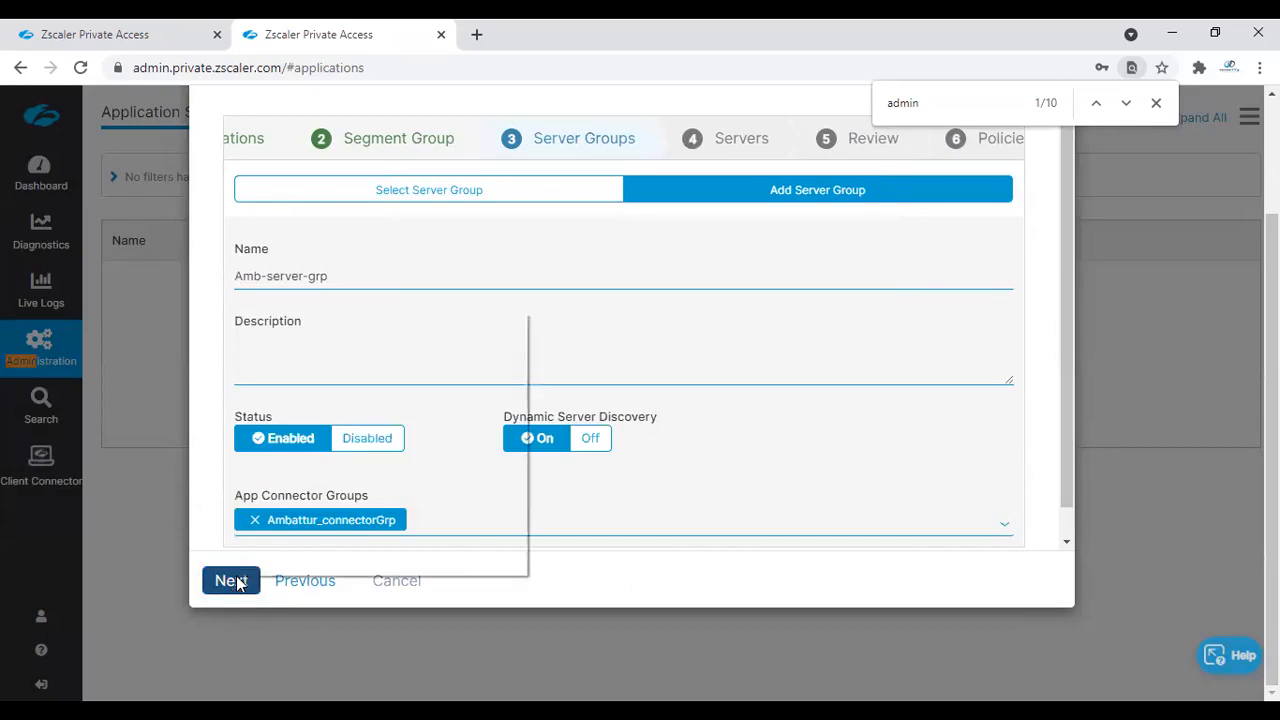
click(219, 592)
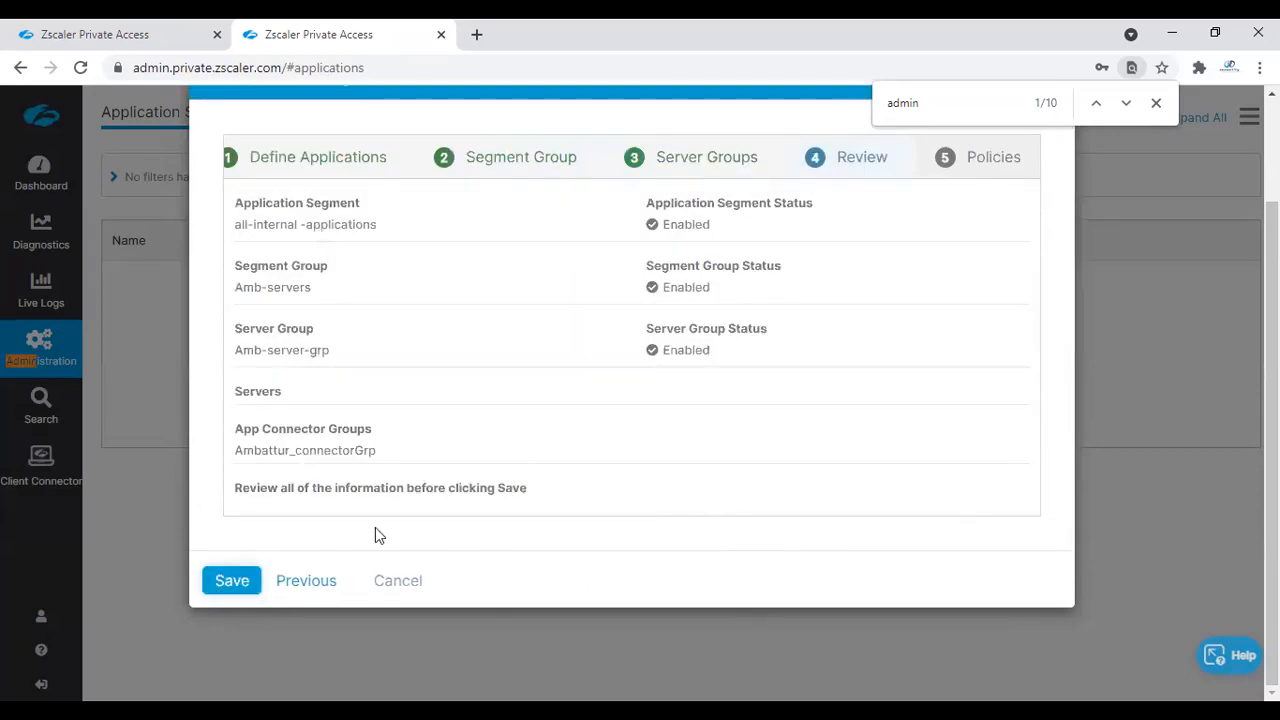
click(240, 581)
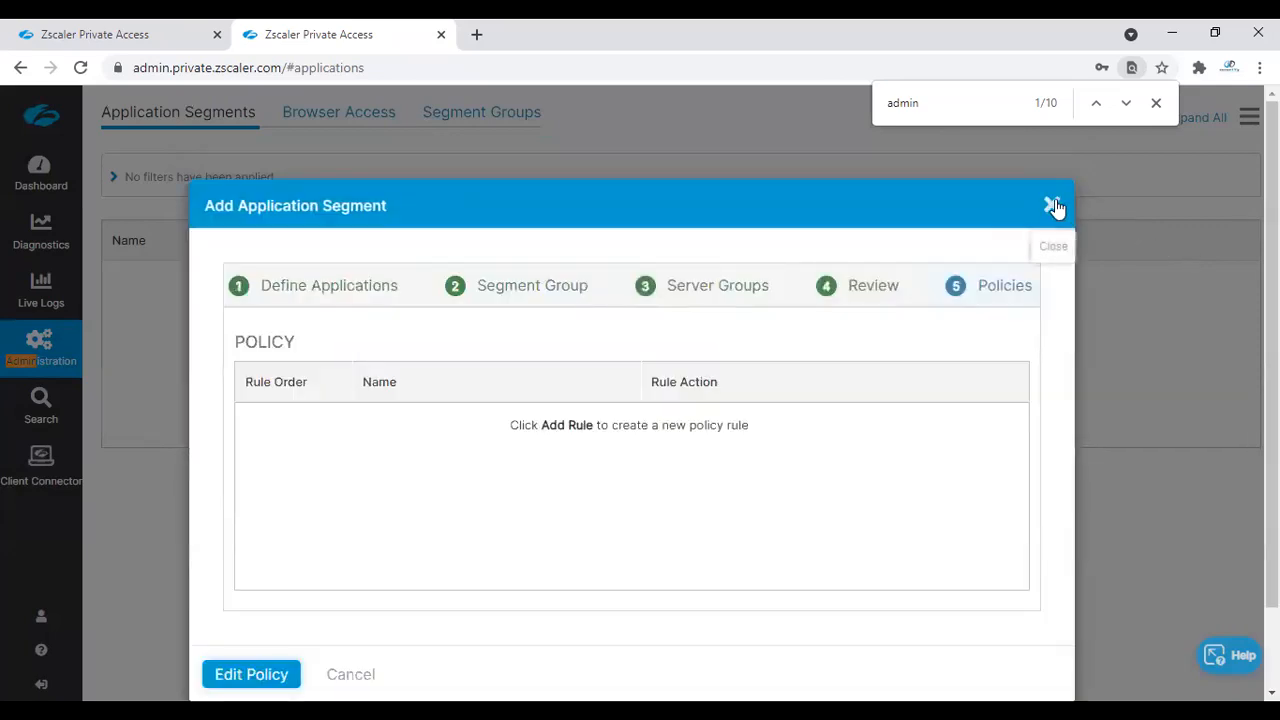
click(1053, 205)
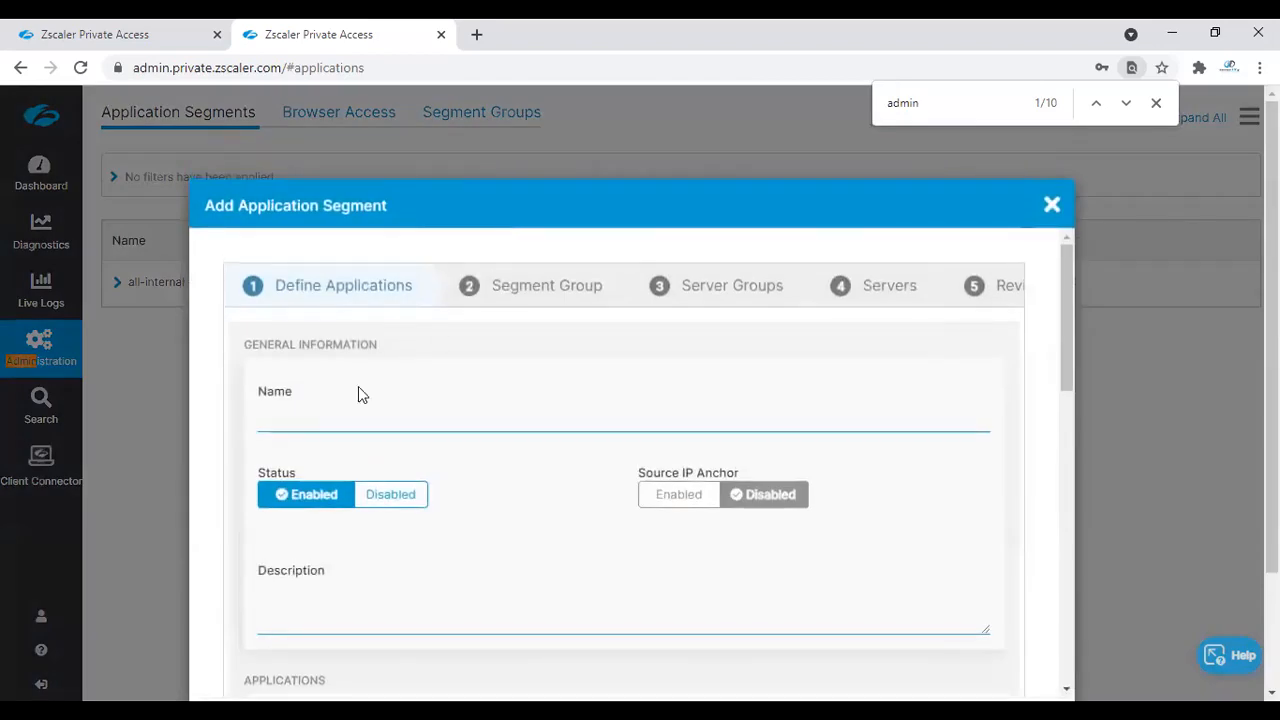
- Name another new application segment kb-login-apps and add kb.itzecurity.com and login.itzecurity.com as its applications
click(326, 414)
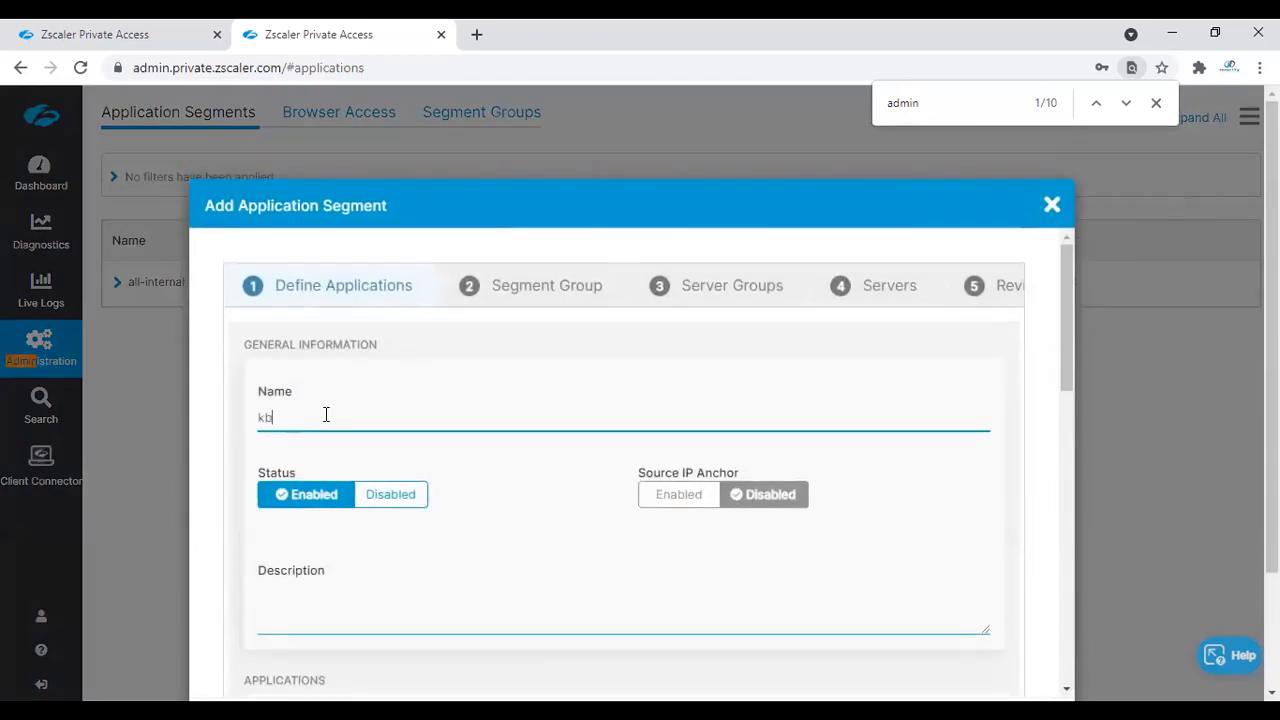
text(kb-login-apps)
scroll(1081, 413, down, 2)
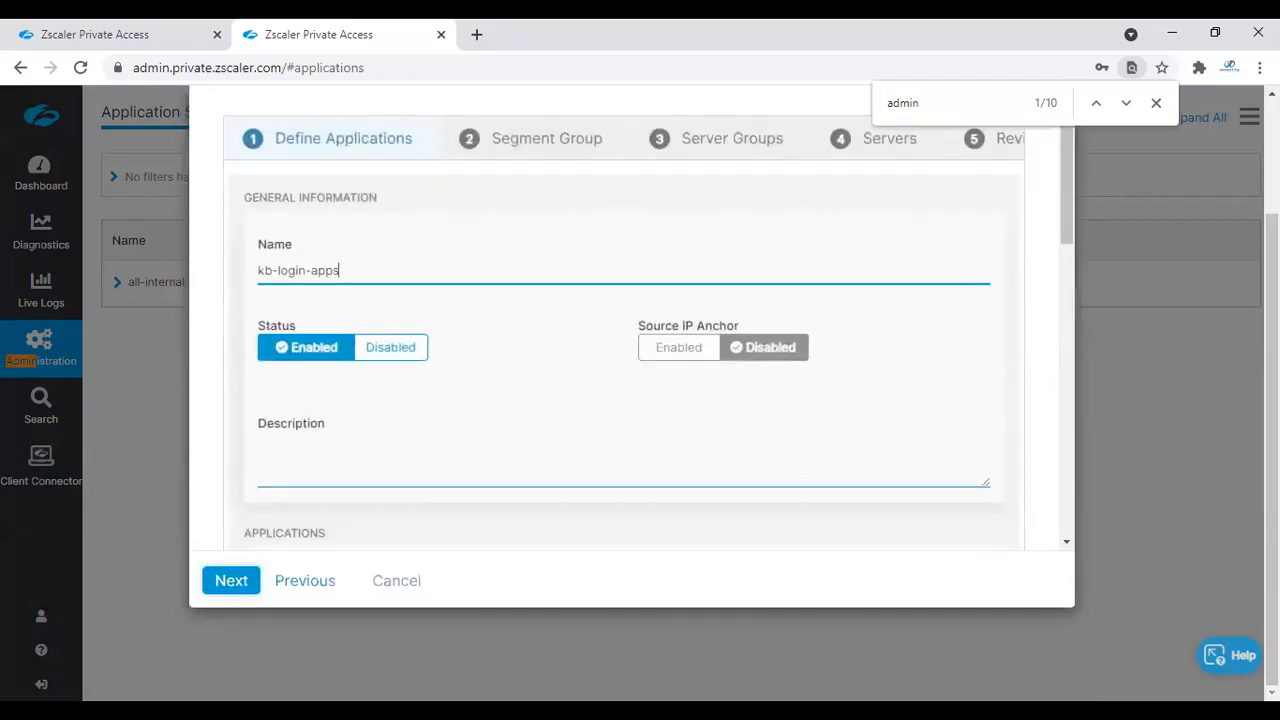
scroll(1072, 290, down, 3)
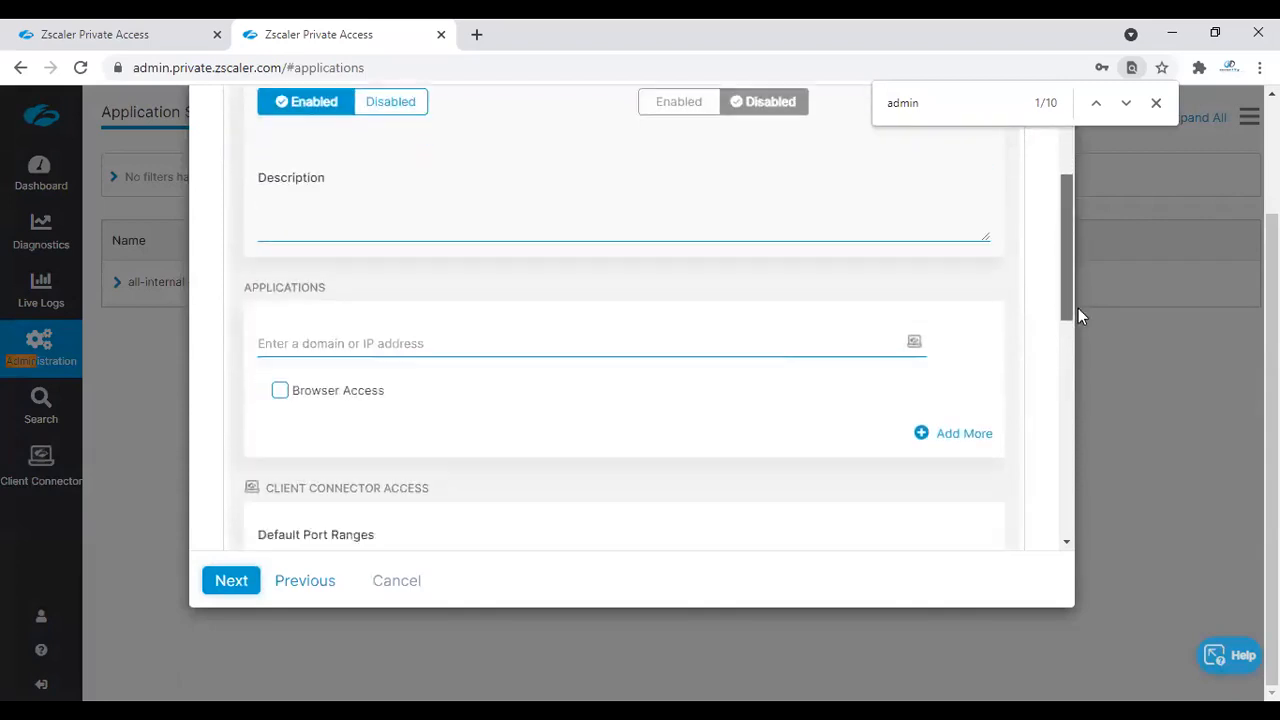
click(600, 283)
text(kb.itzecurity.com)
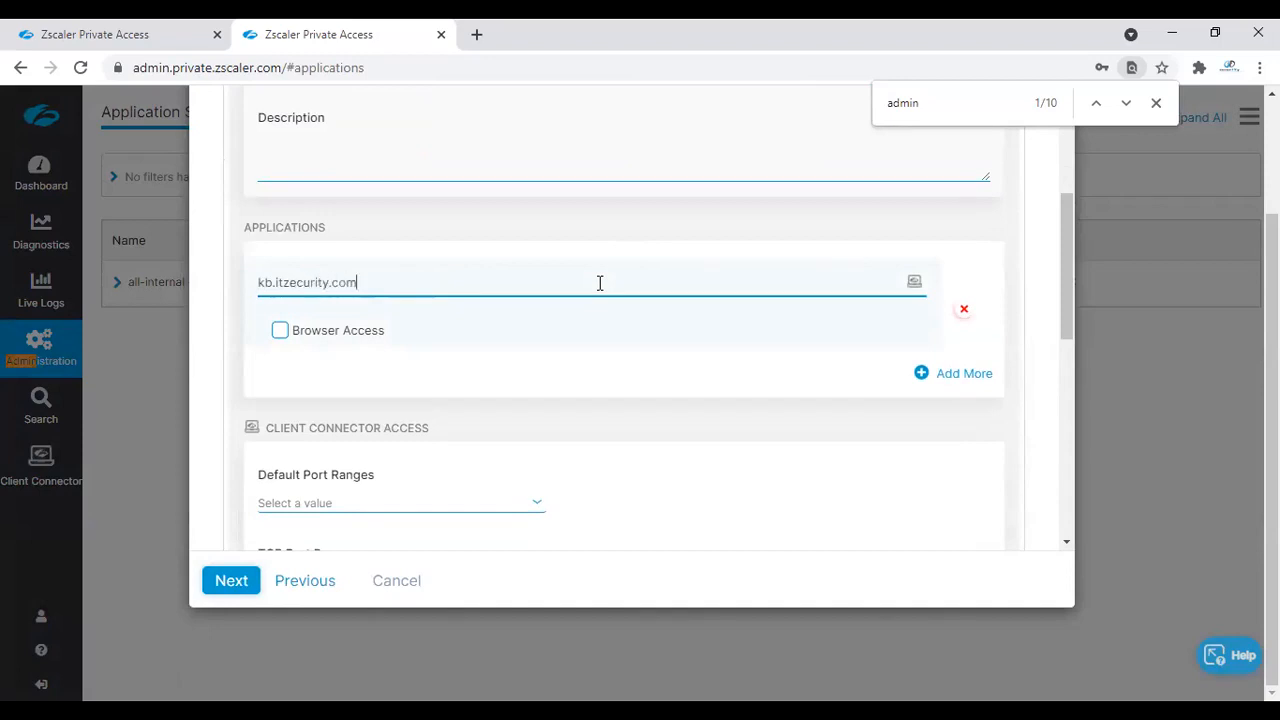
click(960, 374)
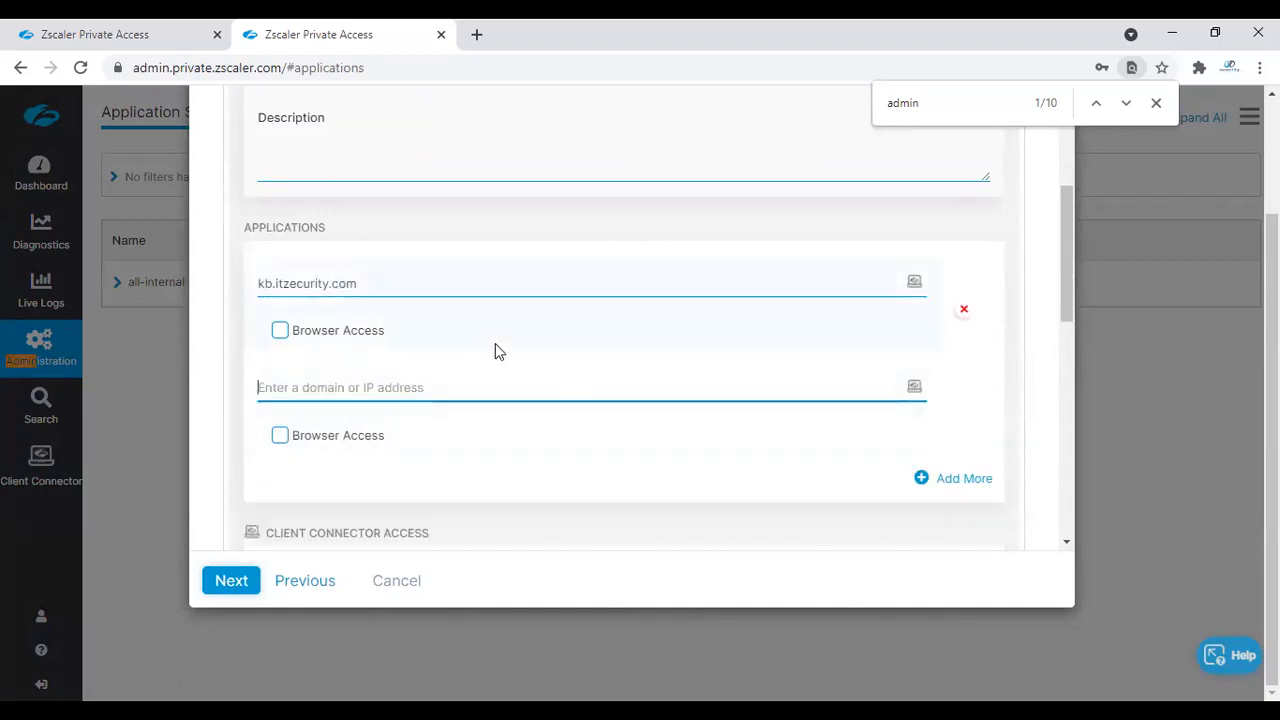
text(login.itzecurity.com)
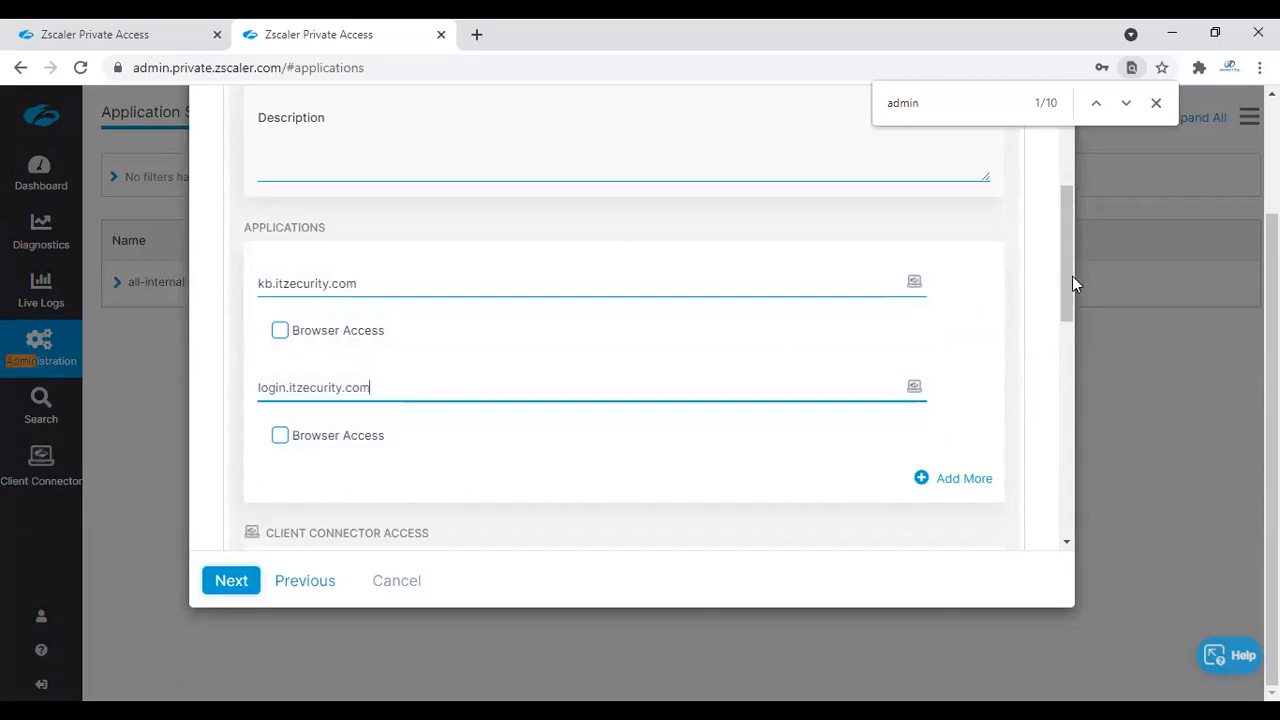
- Set the kb-login-apps TCP port ranges to 80–80 and 443–443, and continue to the segment group stage
drag(1072, 276, 1072, 439)
click(399, 252)
click(382, 128)
text(80)
key(Tab)
text(80)
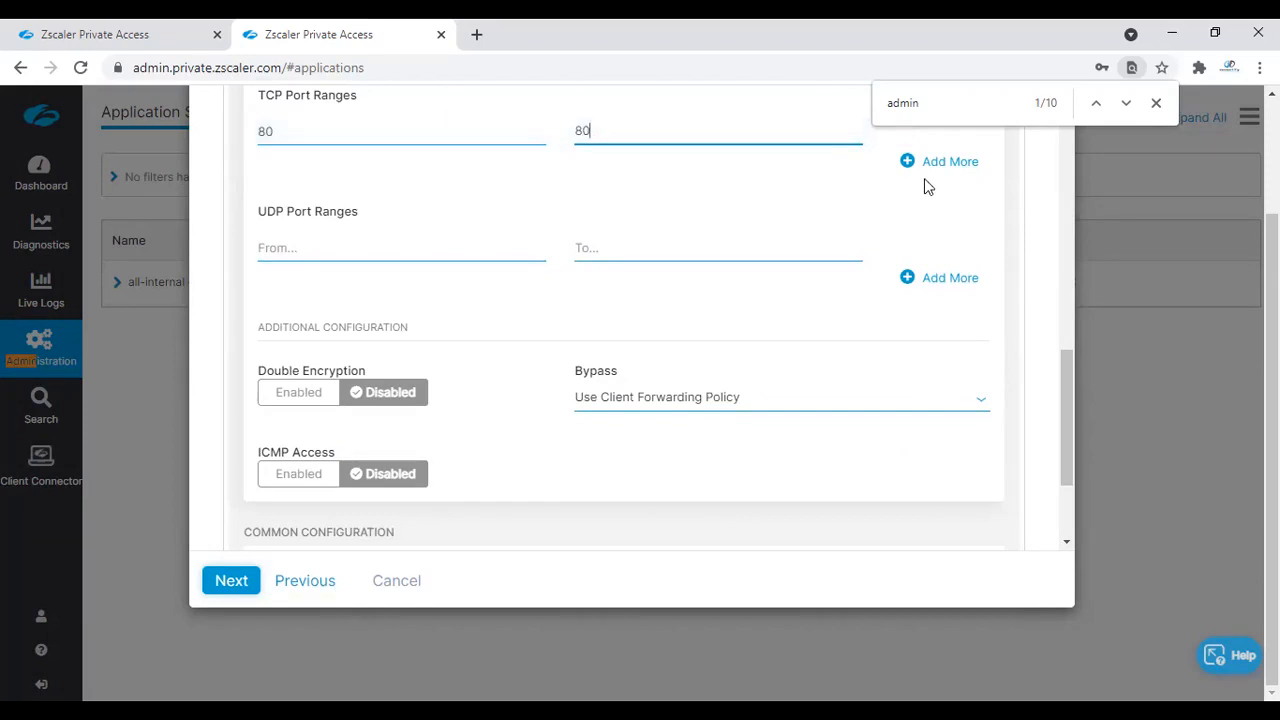
click(940, 165)
text(443)
key(Tab)
text(44)
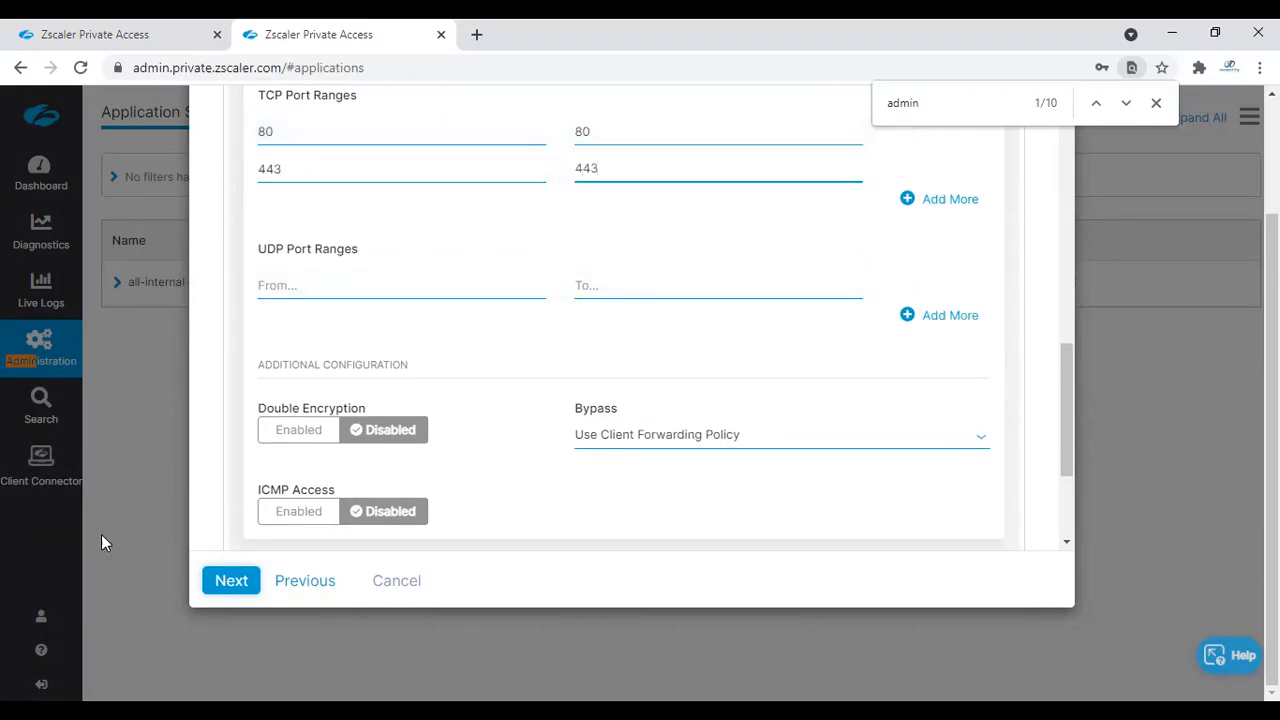
click(210, 588)
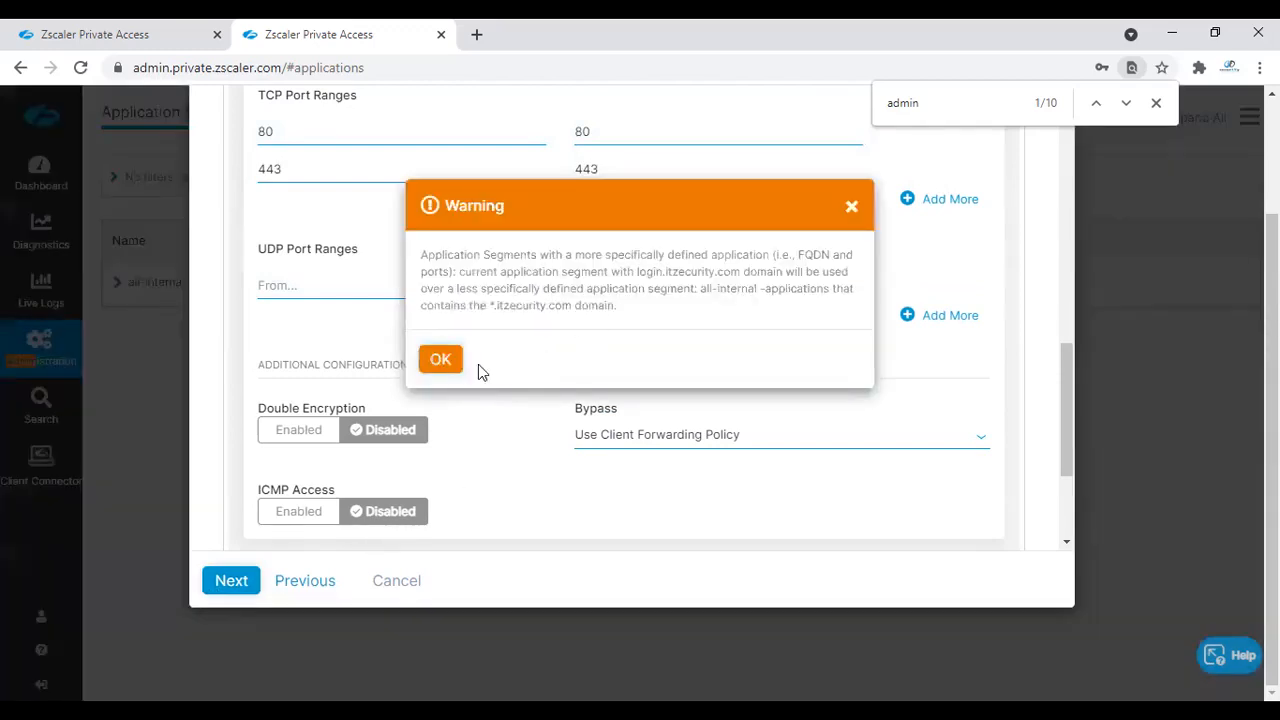
click(445, 359)
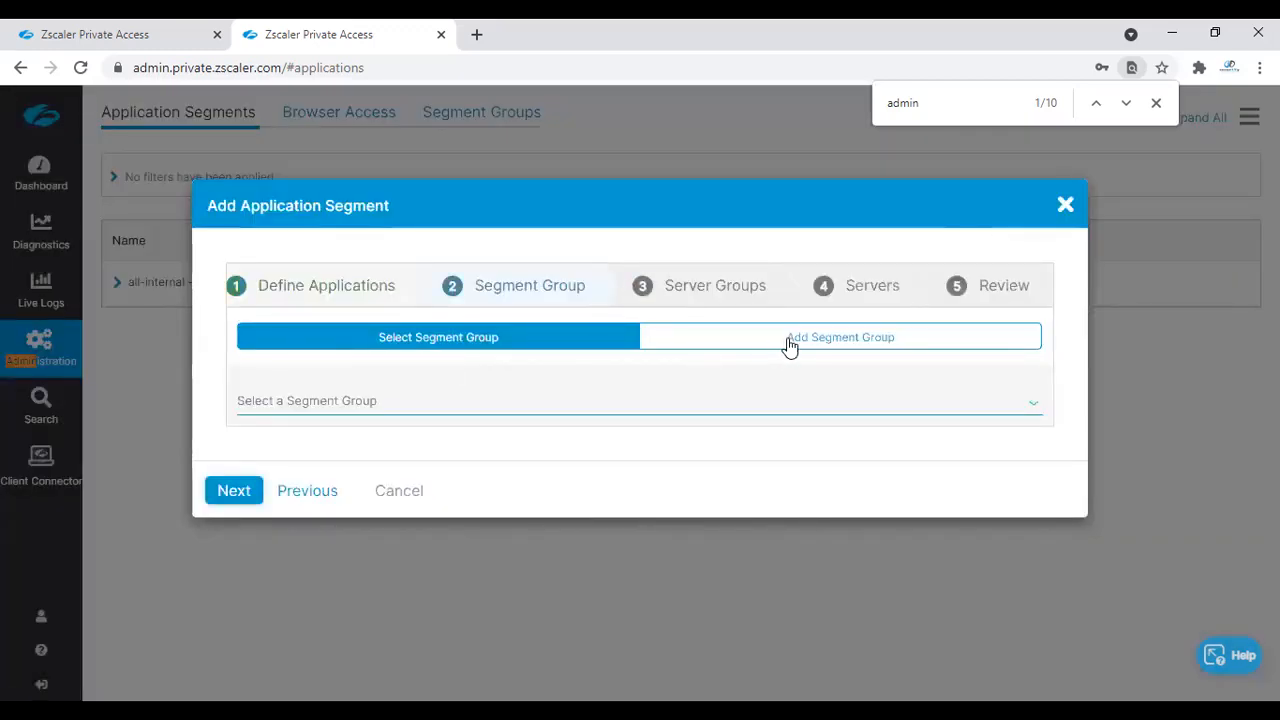
- Choose the existing segment group Amb-servers and server group Amb-server-grp for the kb-login-apps segment
click(523, 408)
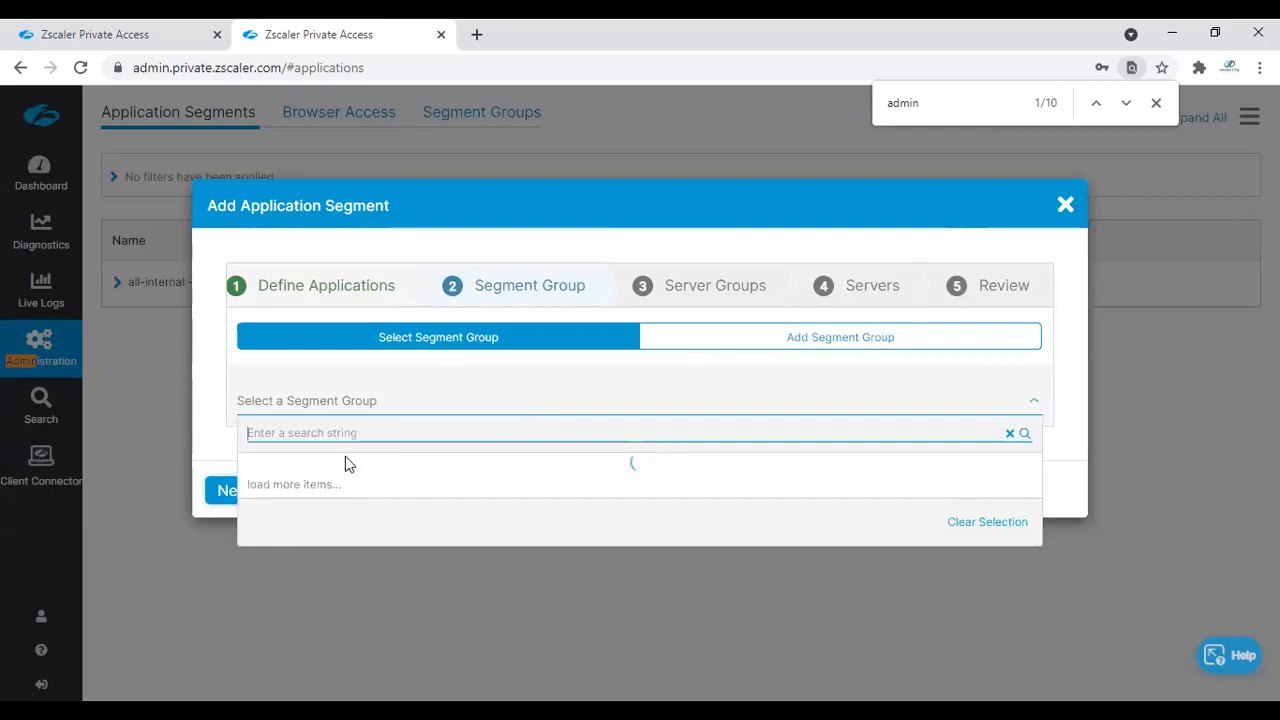
click(332, 474)
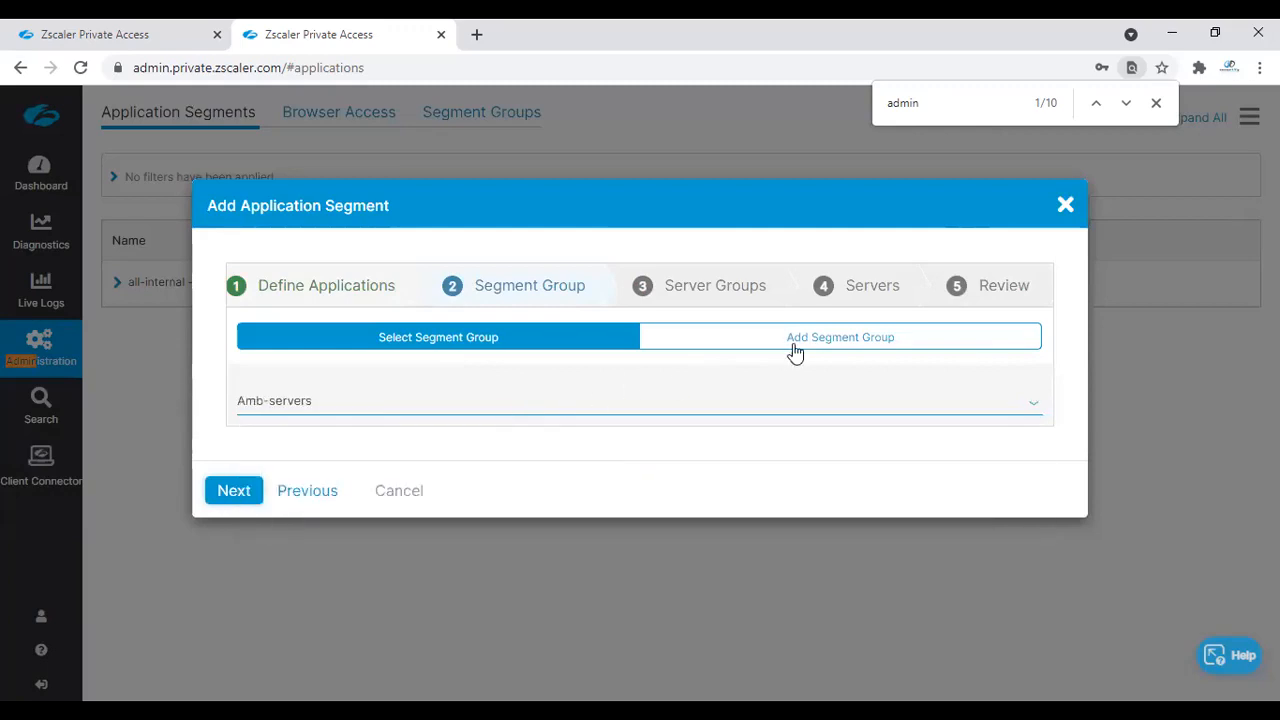
click(240, 494)
click(383, 404)
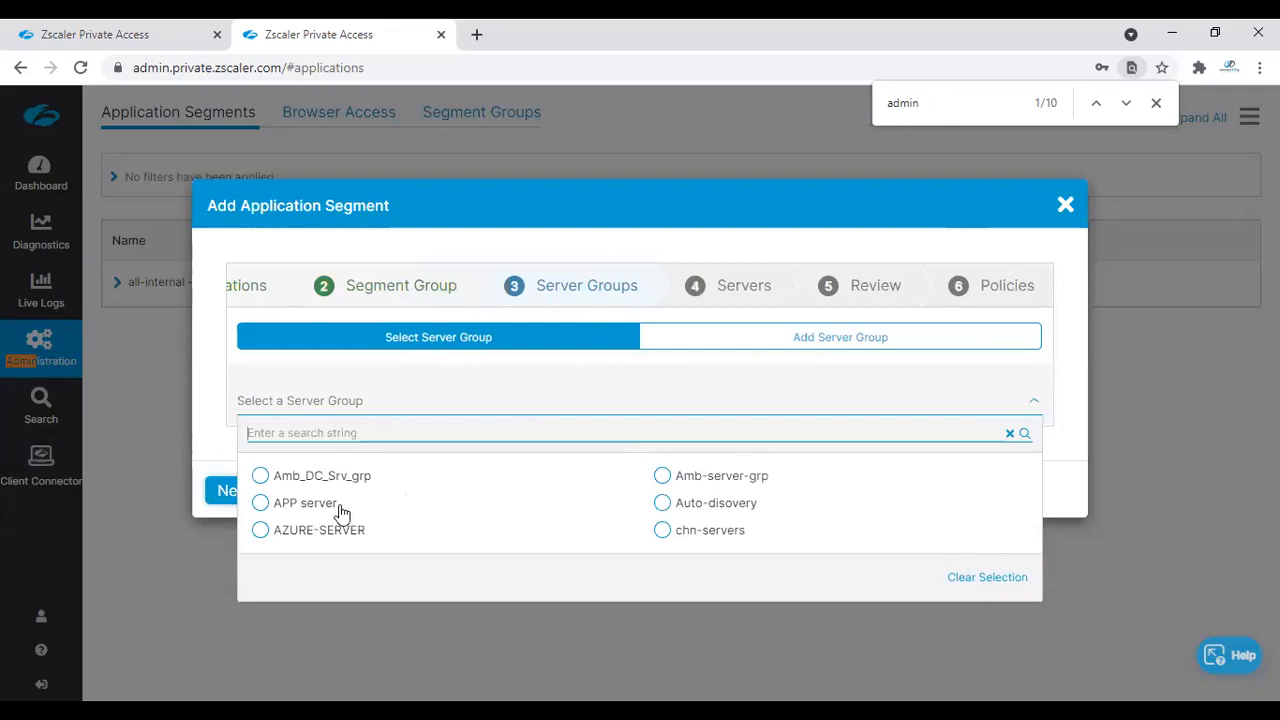
click(765, 482)
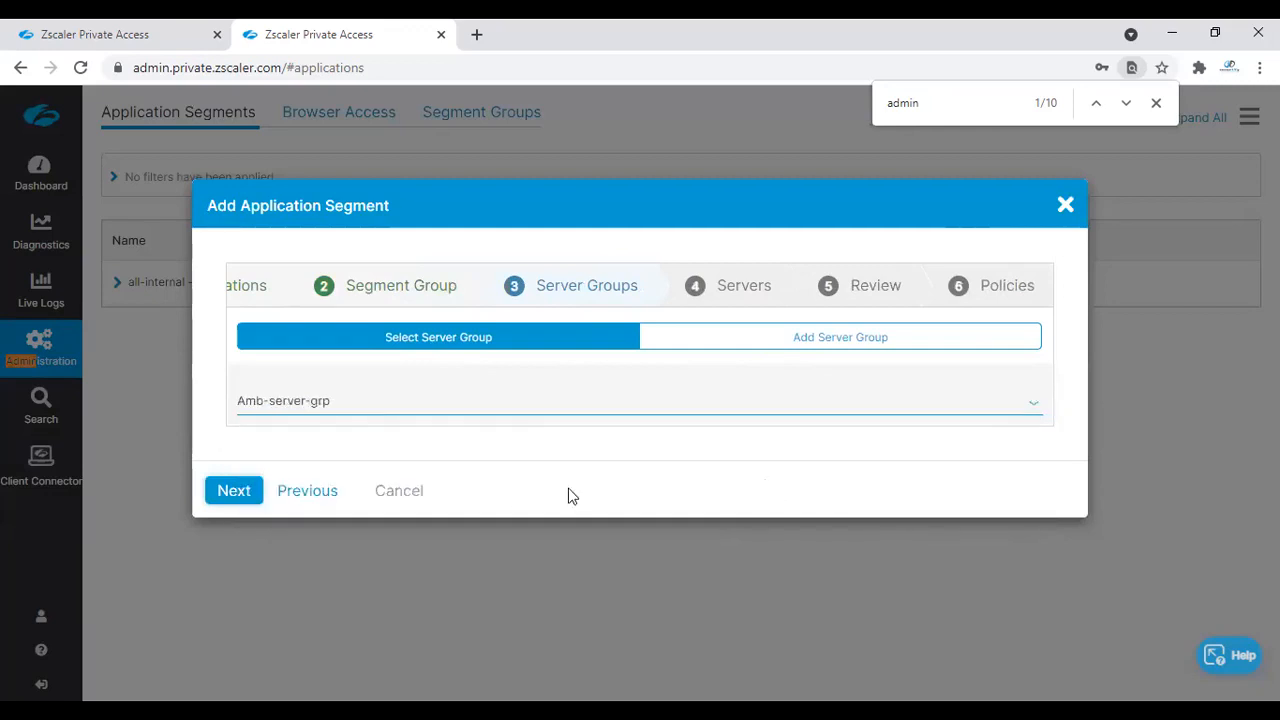
click(248, 490)
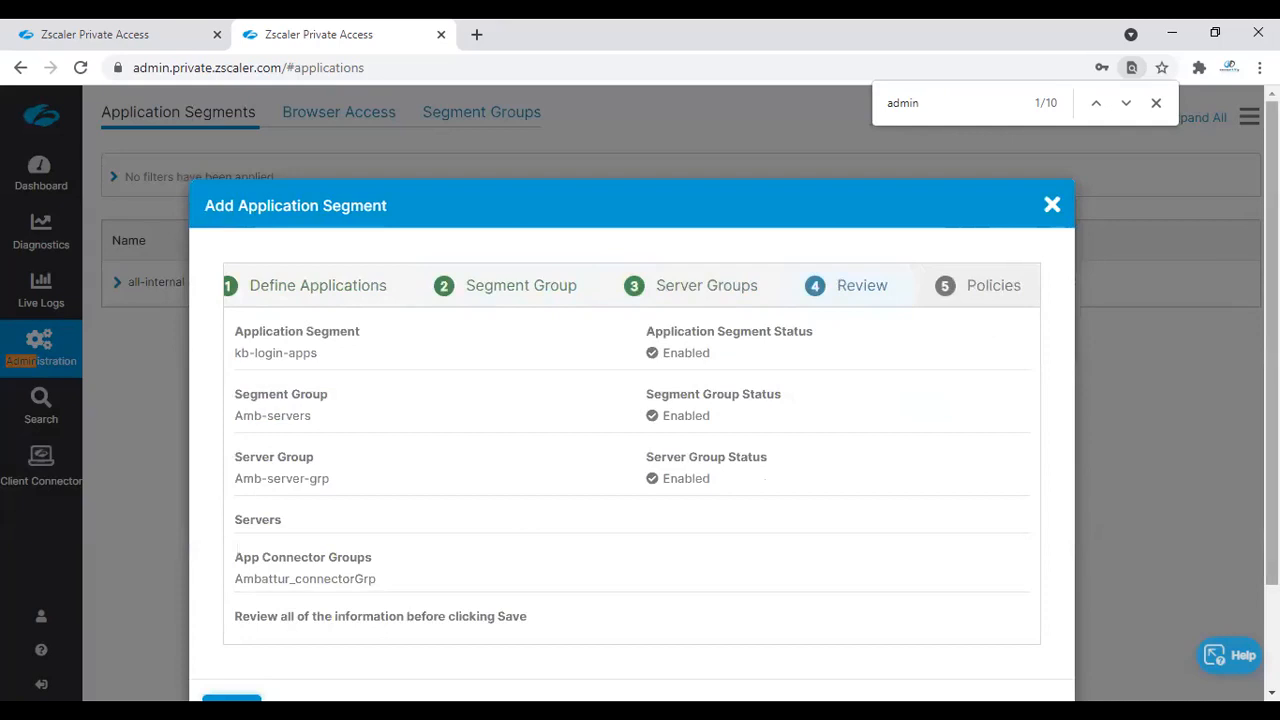
- Save the reviewed kb-login-apps segment and close the wizard without editing any policy
scroll(612, 497, down, 2)
click(230, 579)
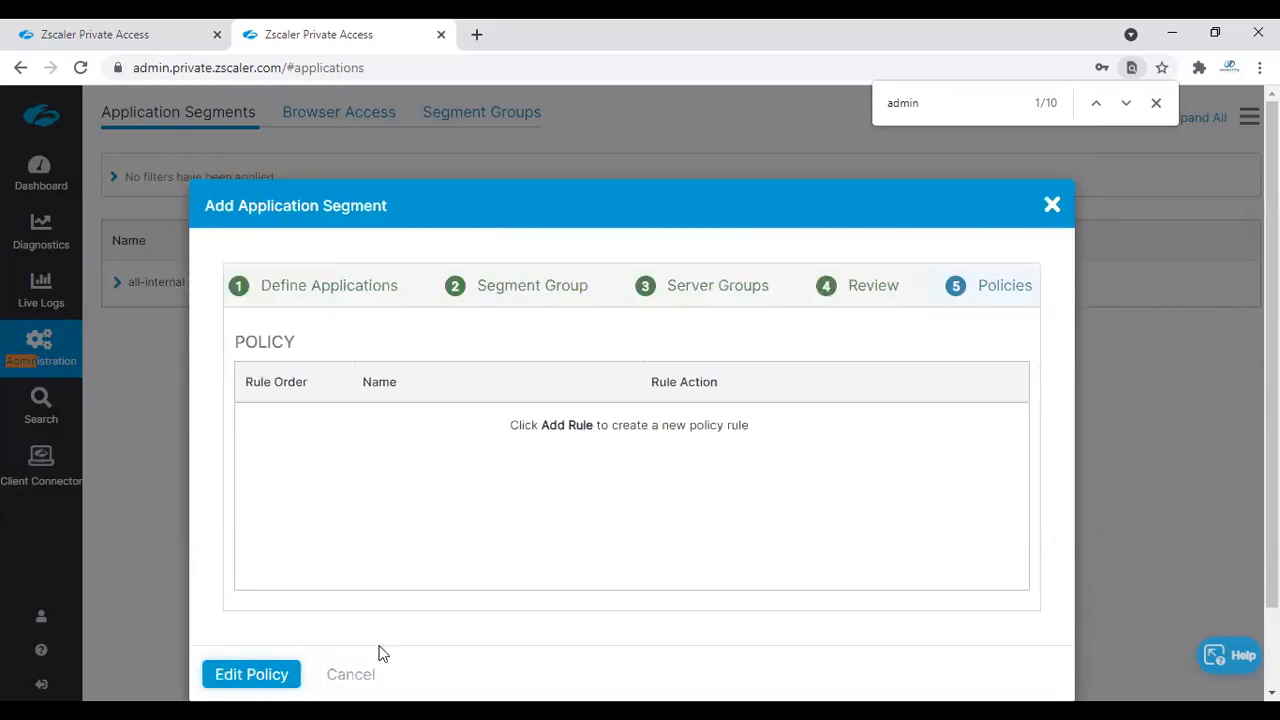
click(1052, 206)
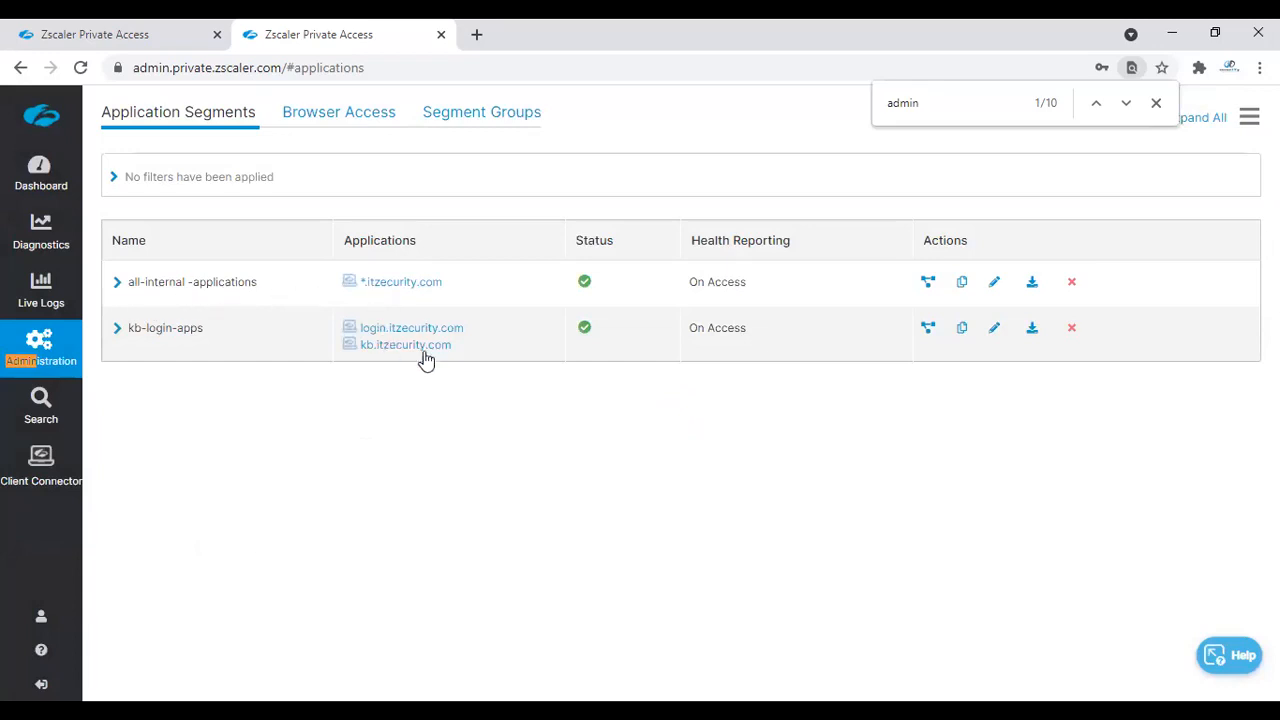
- Open the kb-login-apps application segment for editing and continue past its application and port settings to the general information stage
click(995, 328)
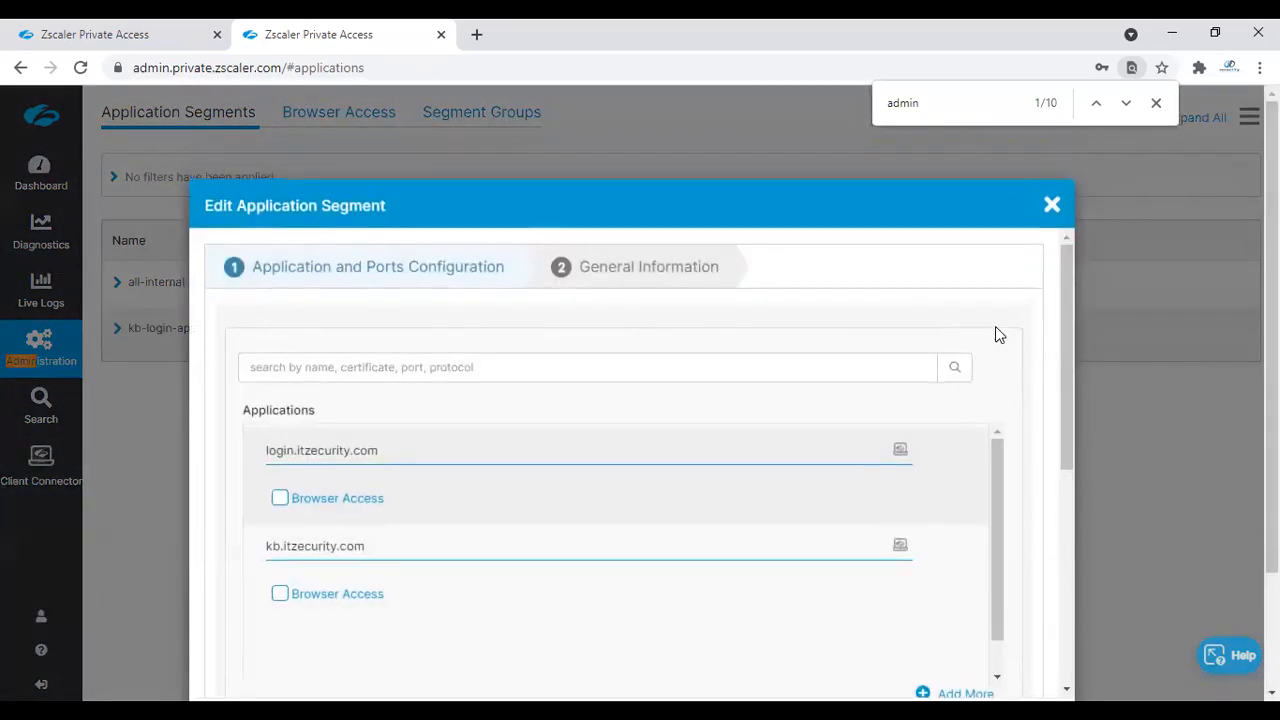
scroll(1065, 400, down, 1)
scroll(1065, 428, down, 5)
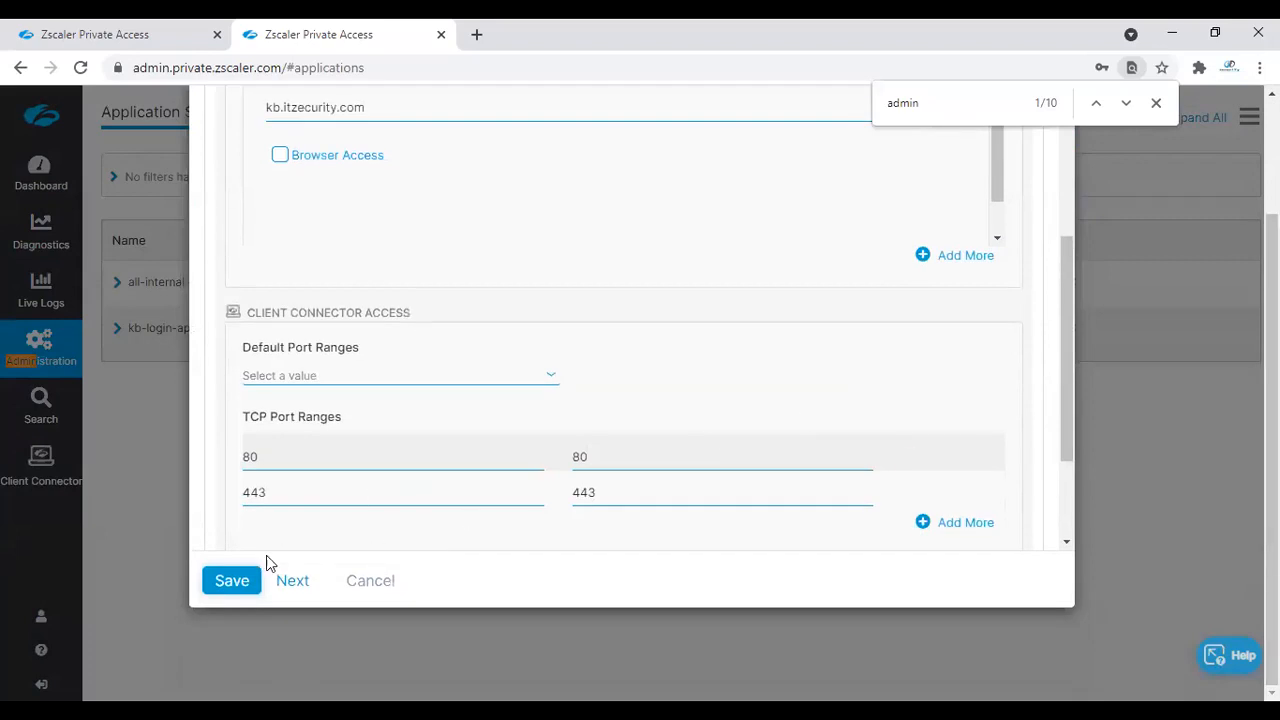
click(287, 583)
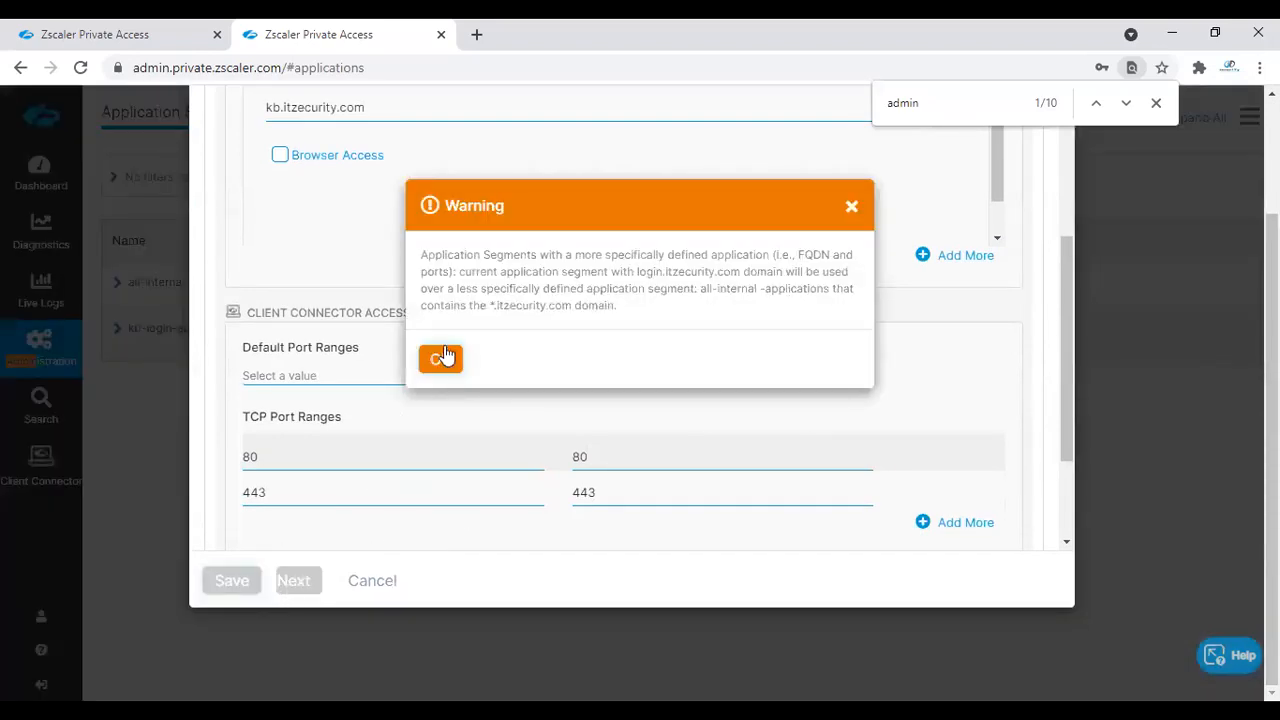
click(441, 362)
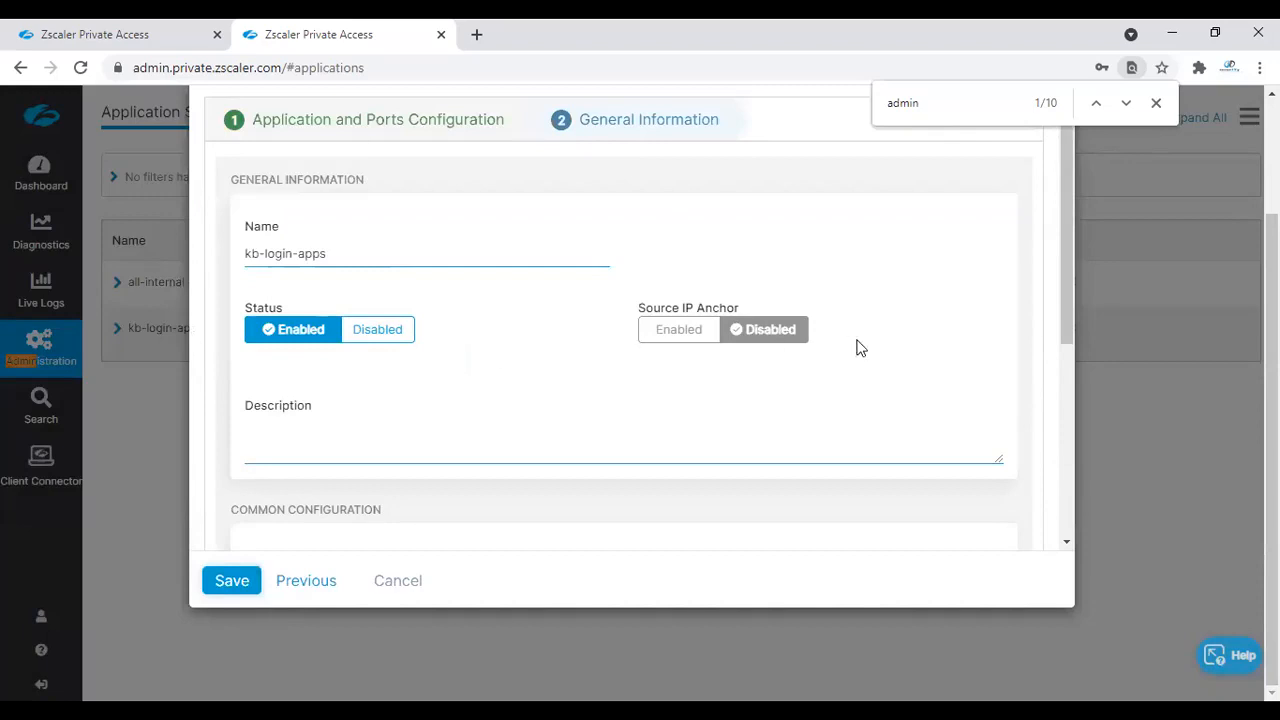
- Set the Bypass option of the kb-login-apps segment to Always and save the segment
drag(1067, 280, 1078, 390)
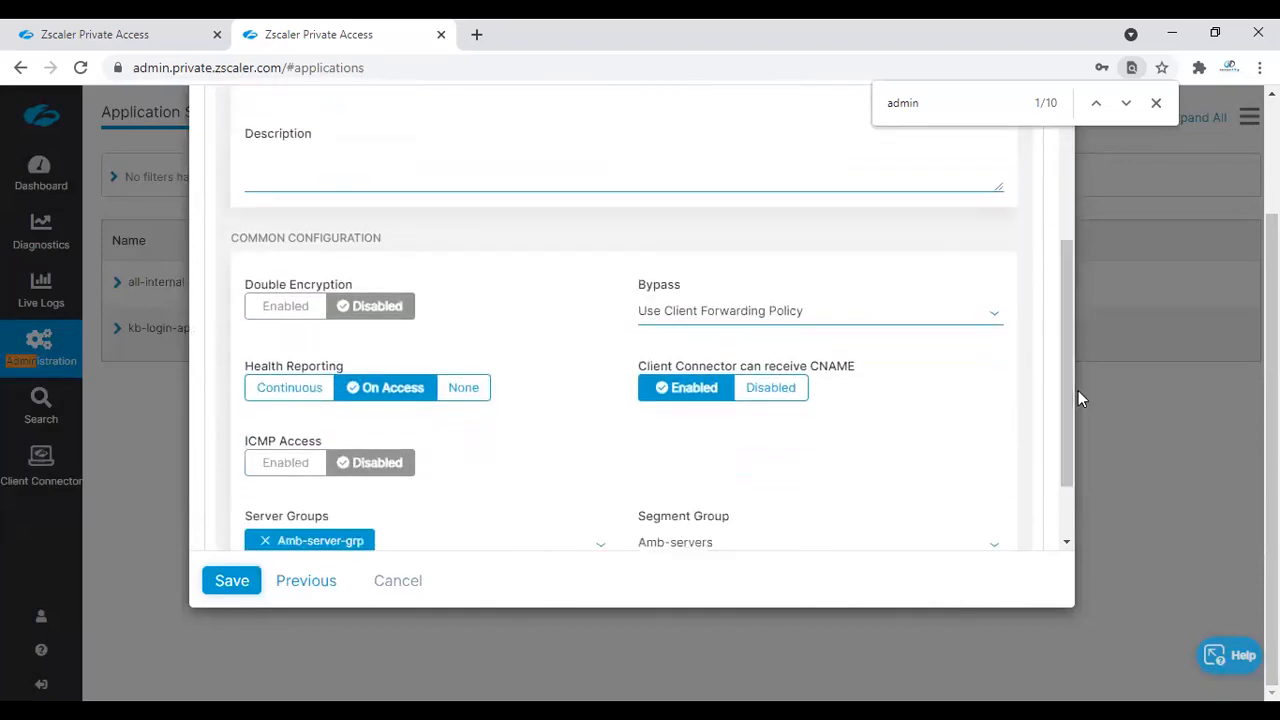
click(905, 315)
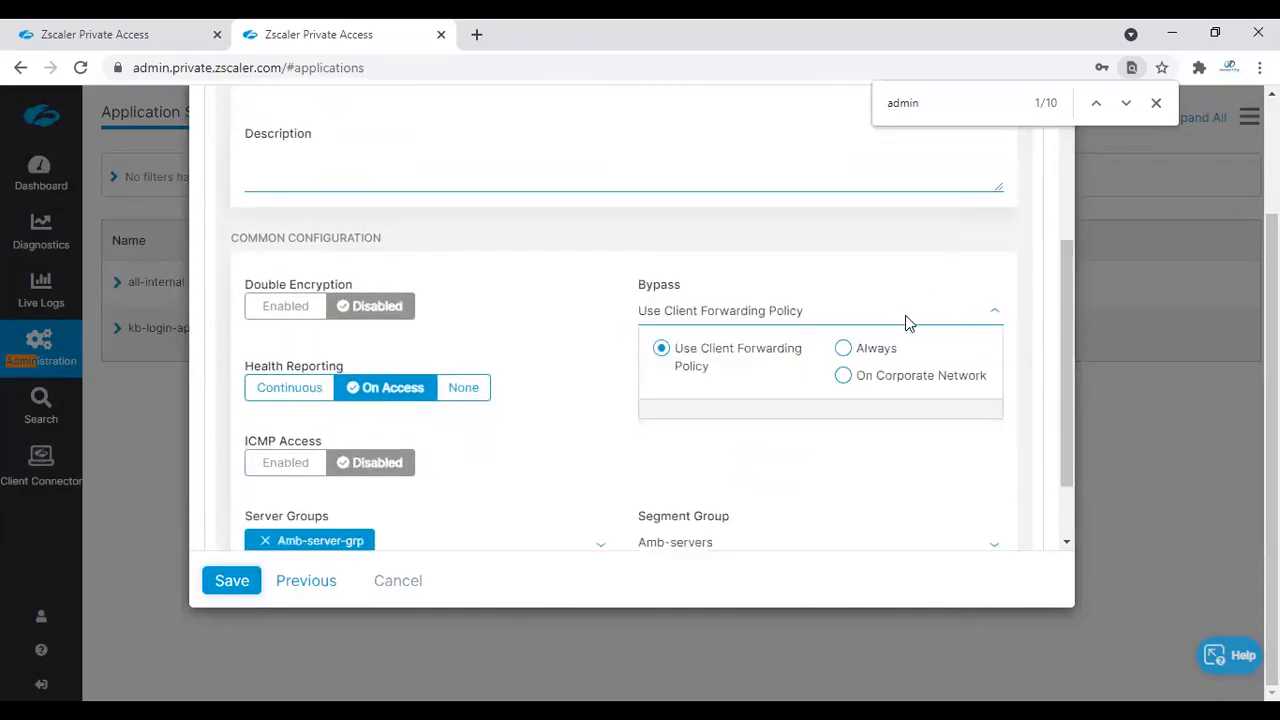
click(844, 348)
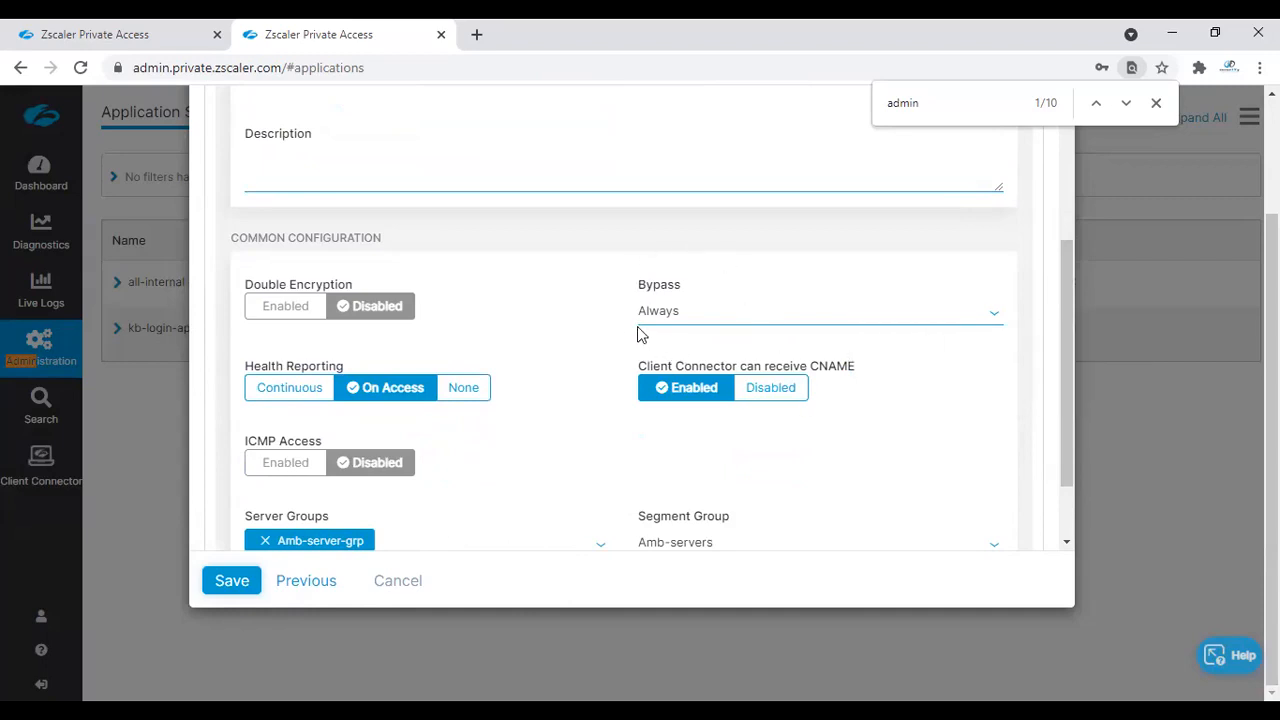
click(226, 580)
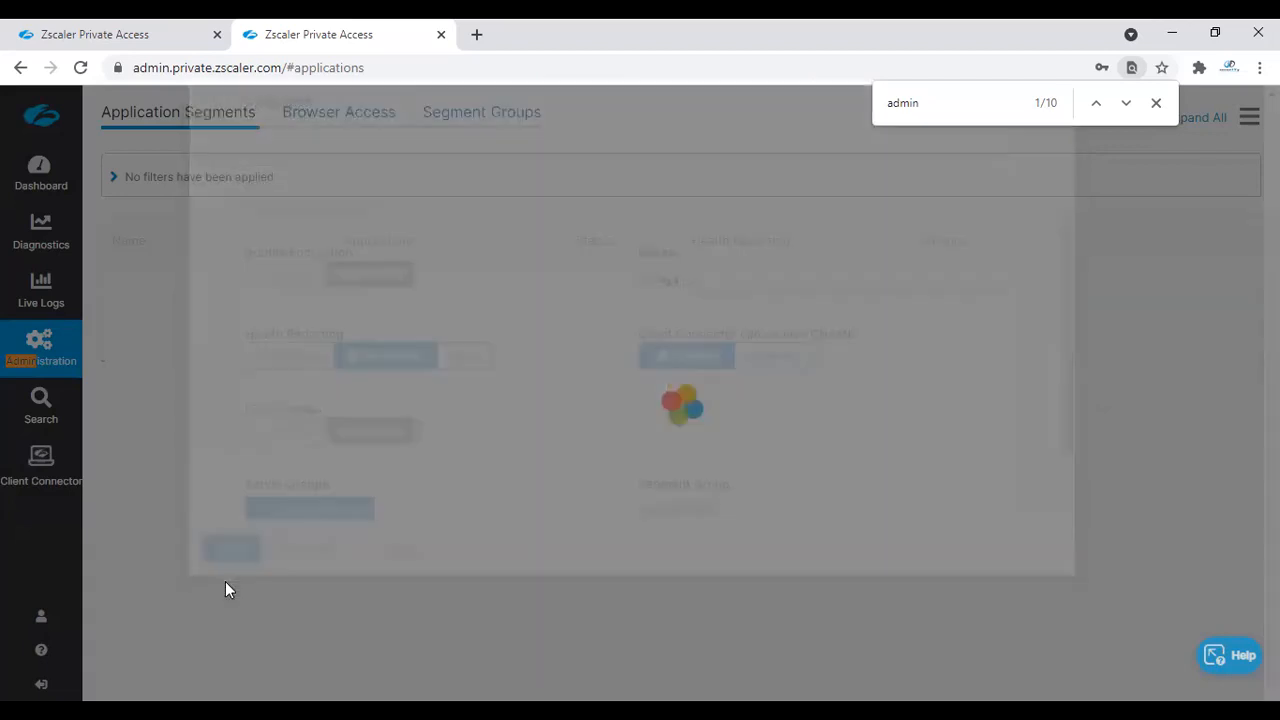